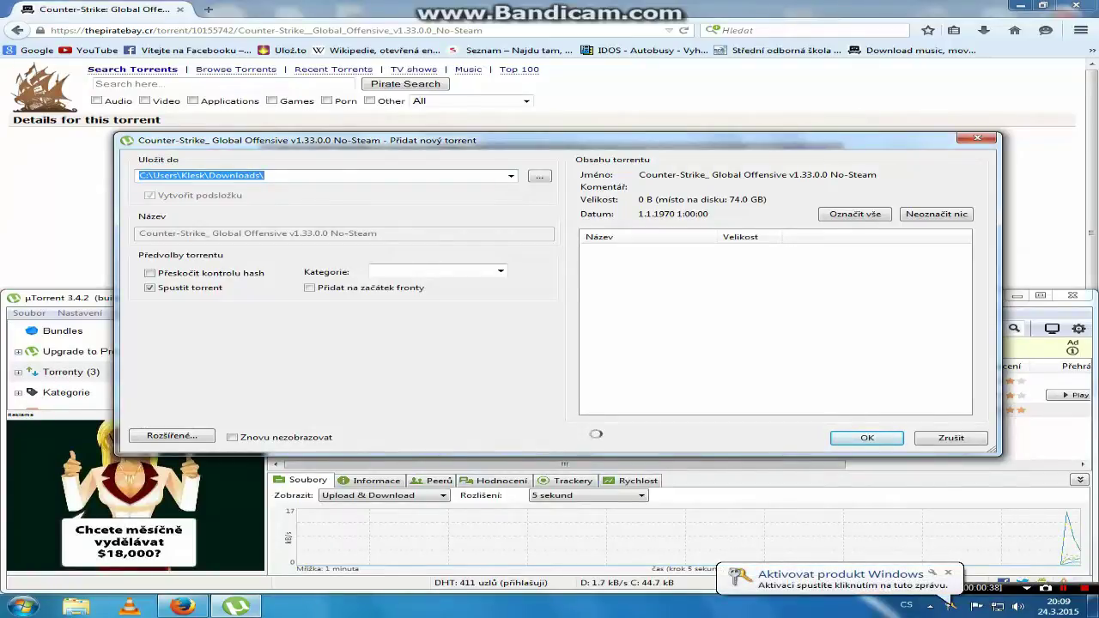
key("Return")
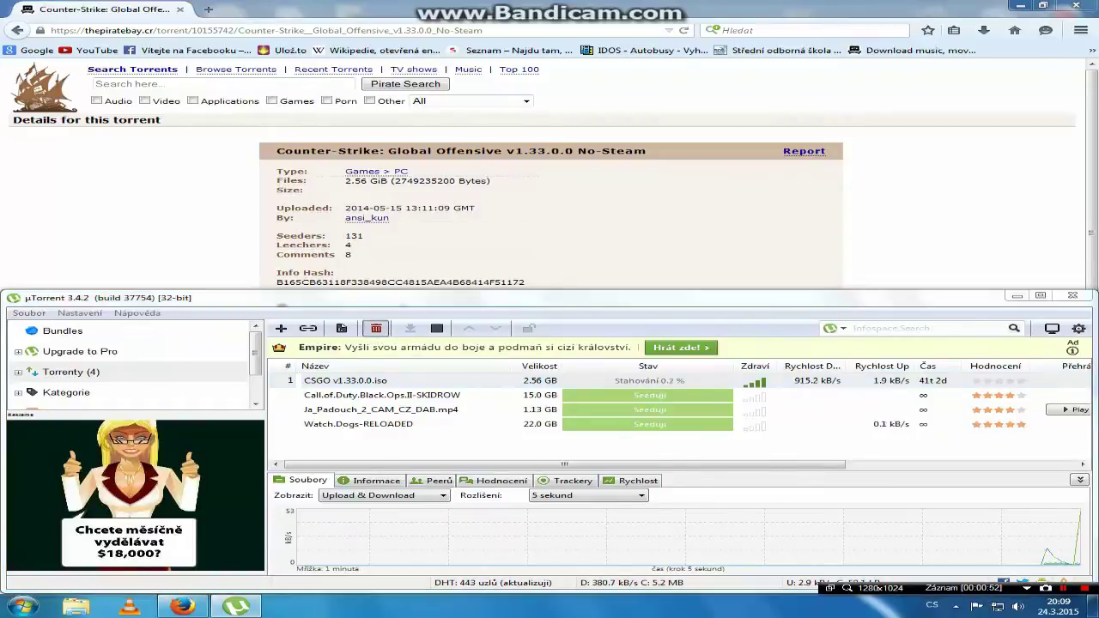
left_click(375, 328)
key("Return")
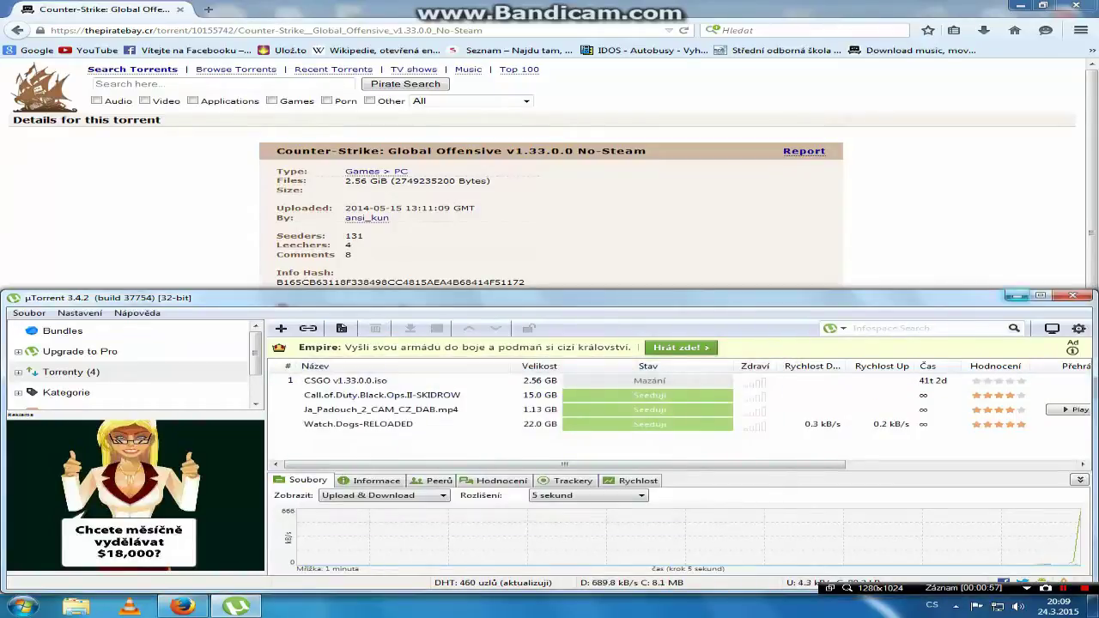
left_click(1016, 296)
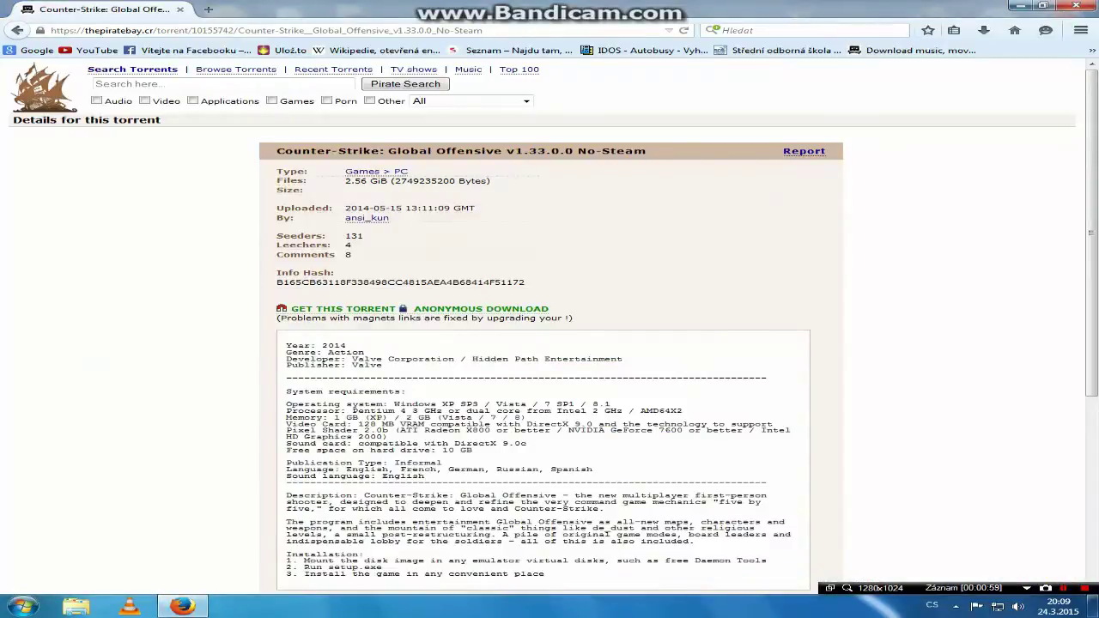
Open the Counter.Strike.Global.Offensive-[P] folder inside the Stažené soubory folder
key("super+d")
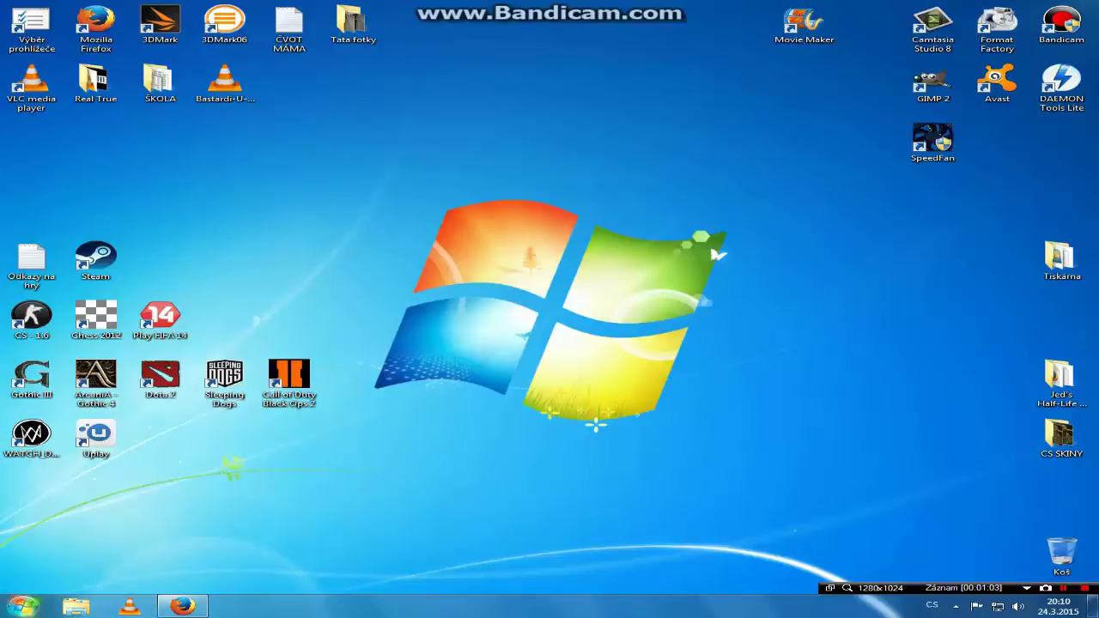
left_click(76, 605)
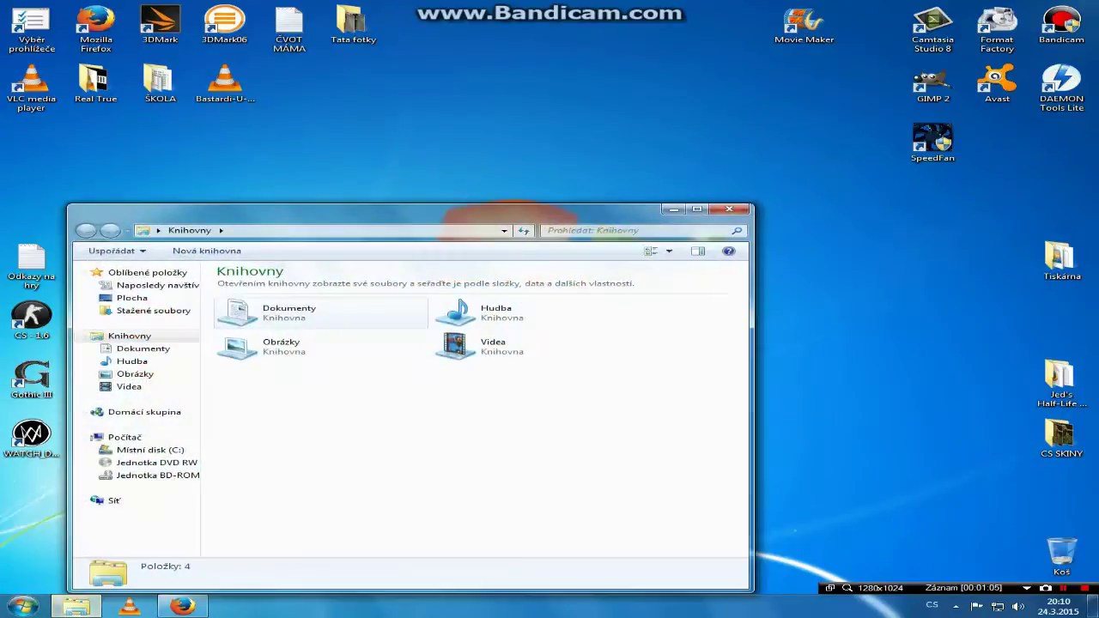
left_click(152, 310)
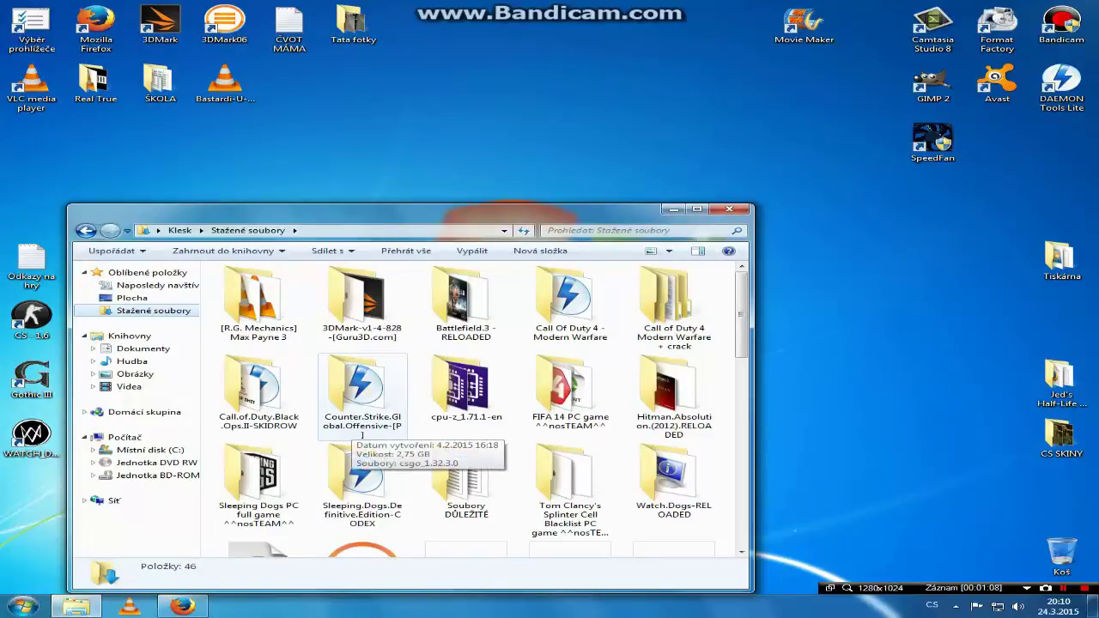
double_click(359, 404)
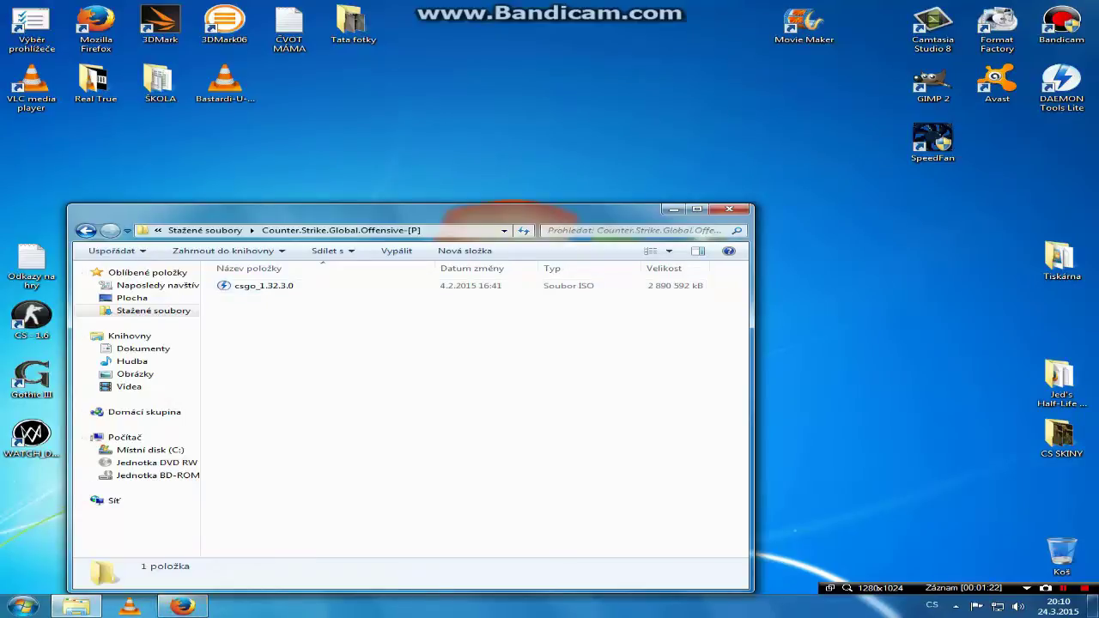
left_click(956, 606)
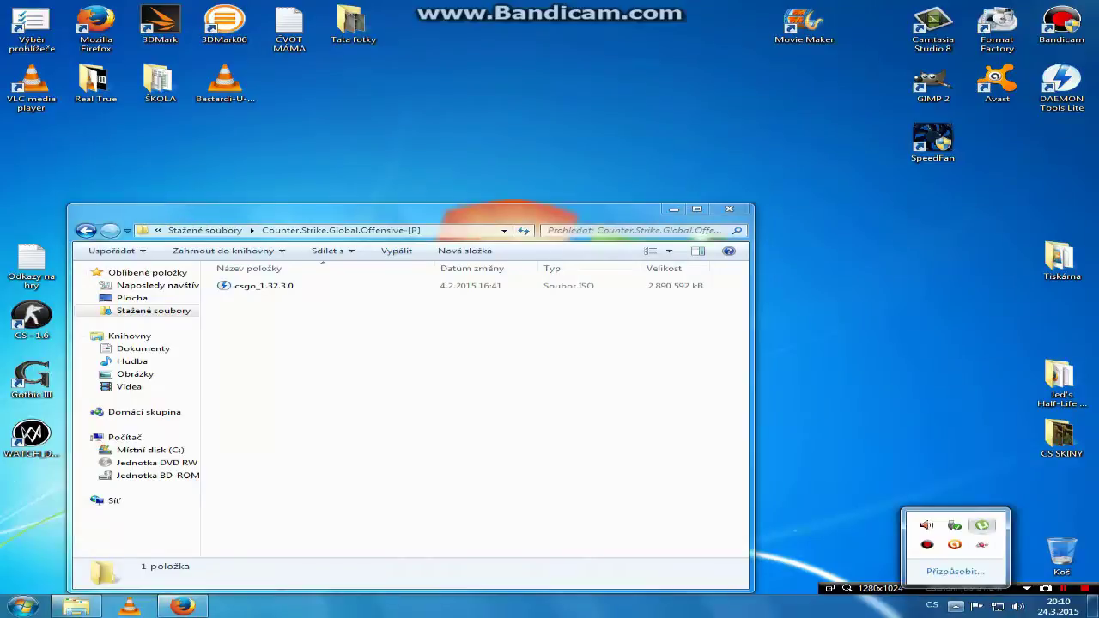
left_click(981, 525)
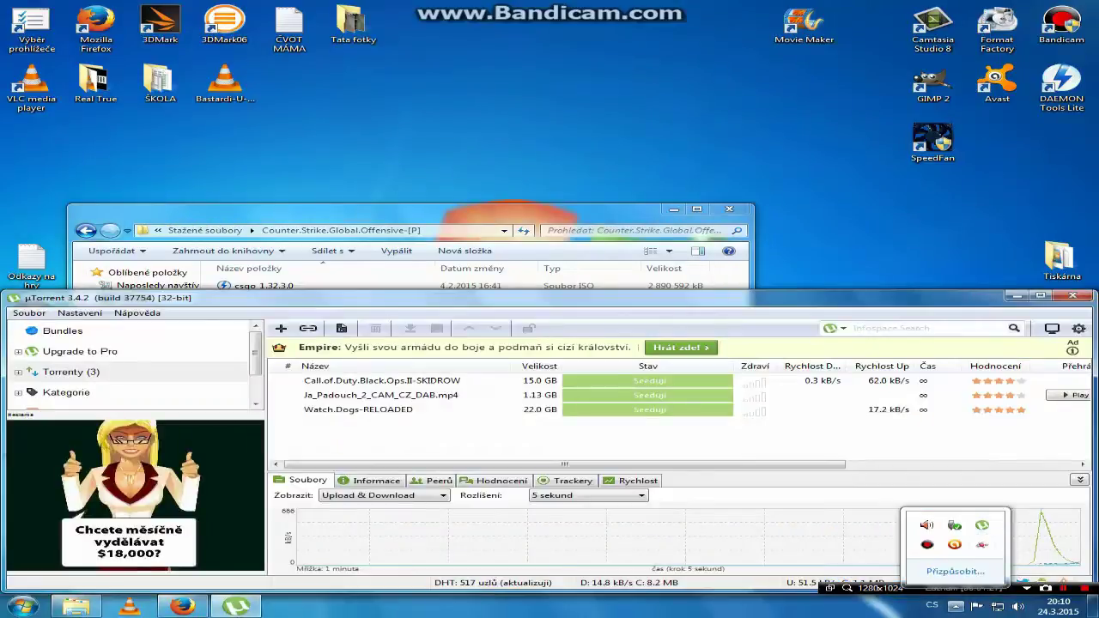
key("alt+F4")
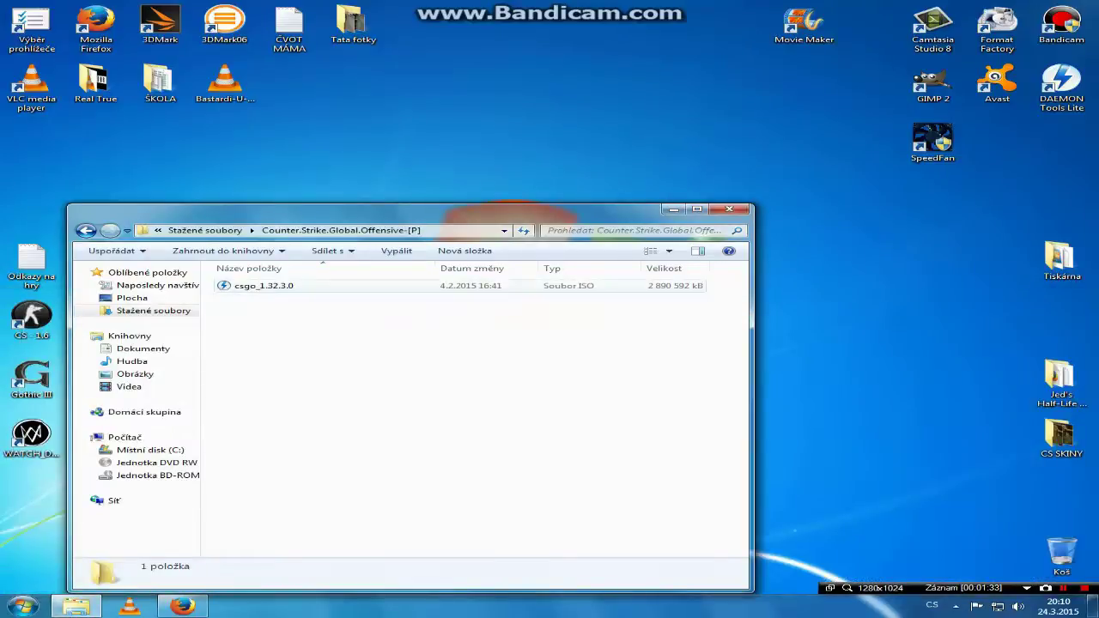
Mount the csgo_1.32.3.0 disc image and run setup from the mounted drive, allowing it to make changes to the computer
left_click(264, 286)
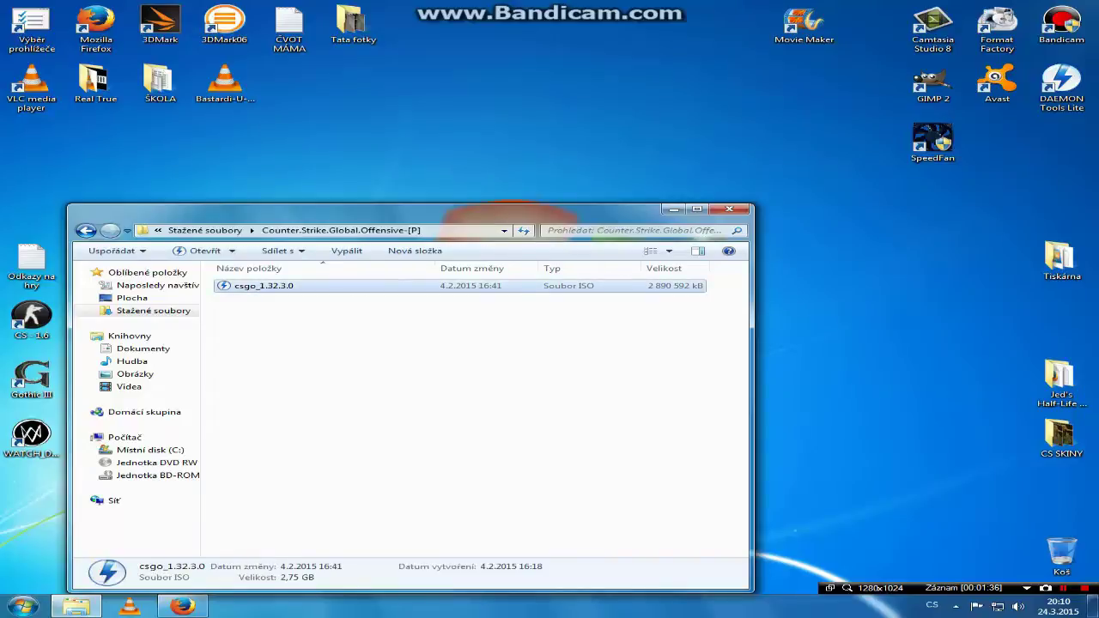
key("Return")
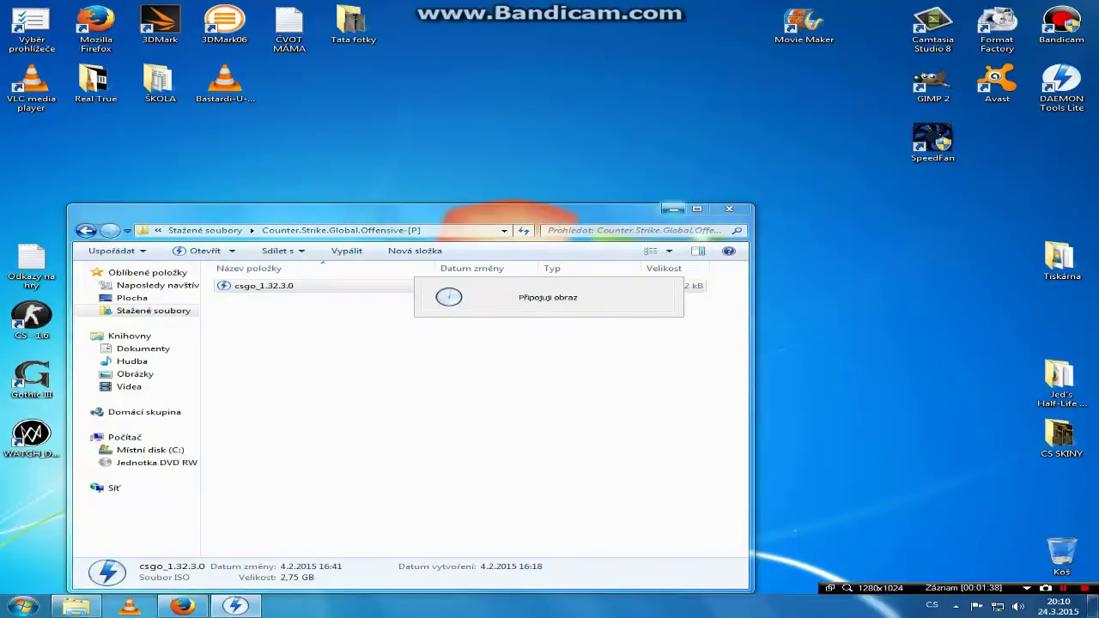
left_click(729, 209)
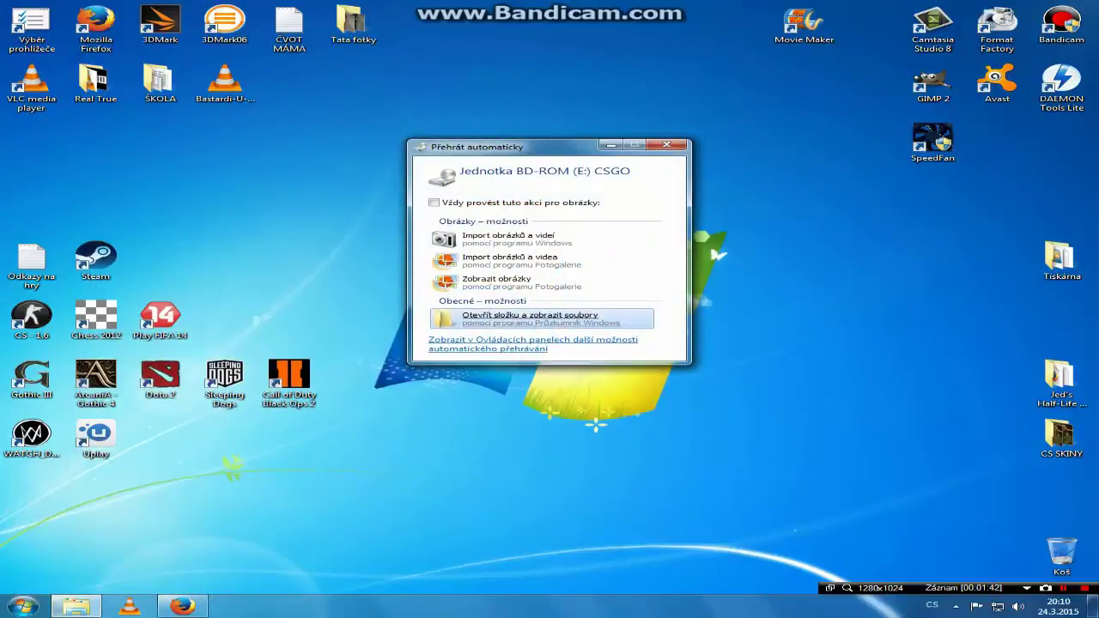
left_click(530, 316)
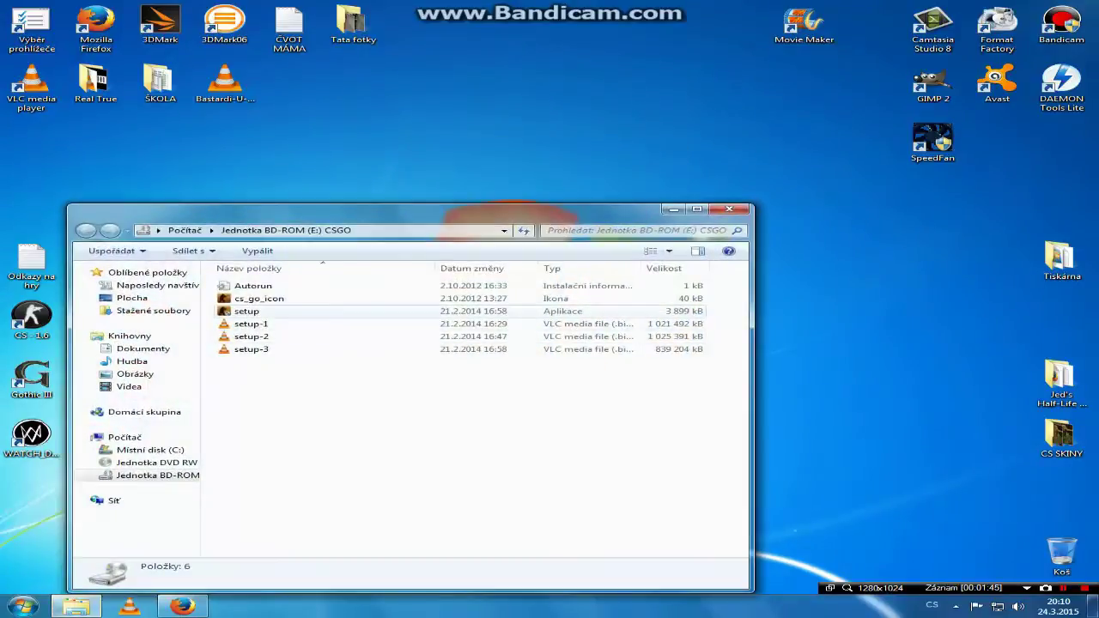
double_click(246, 311)
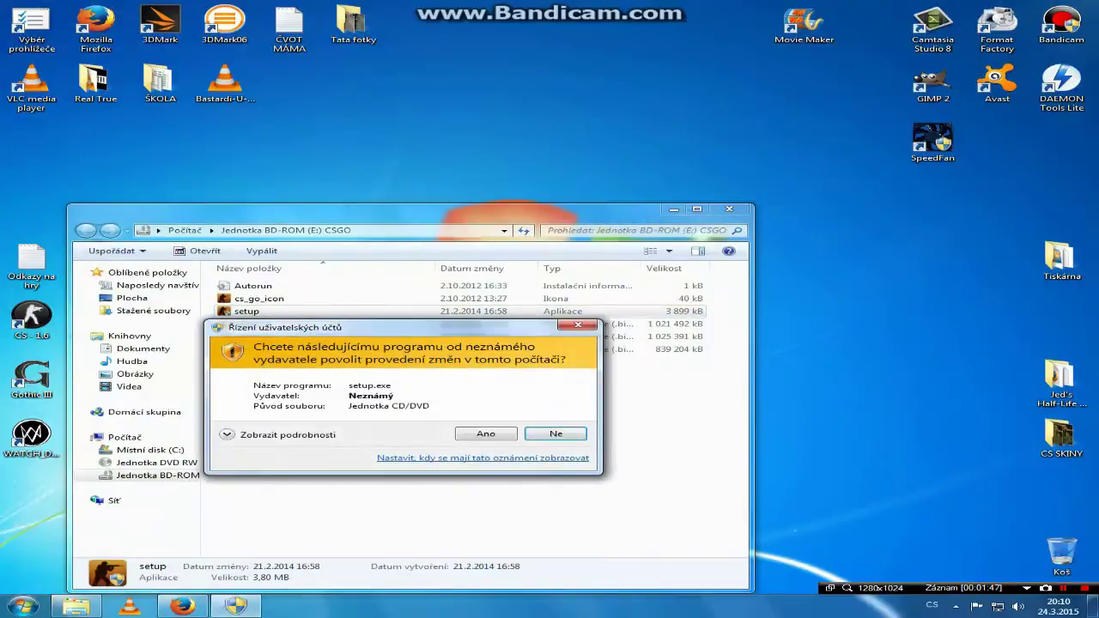
left_click(485, 434)
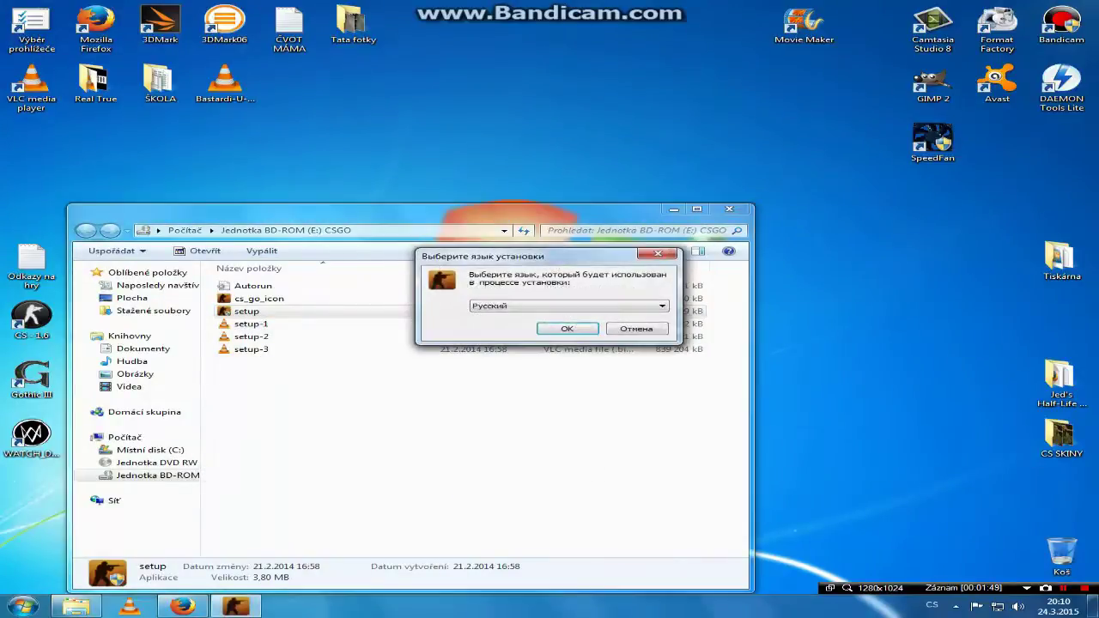
Choose English as the installation language and continue to the setup wizard
left_click(568, 306)
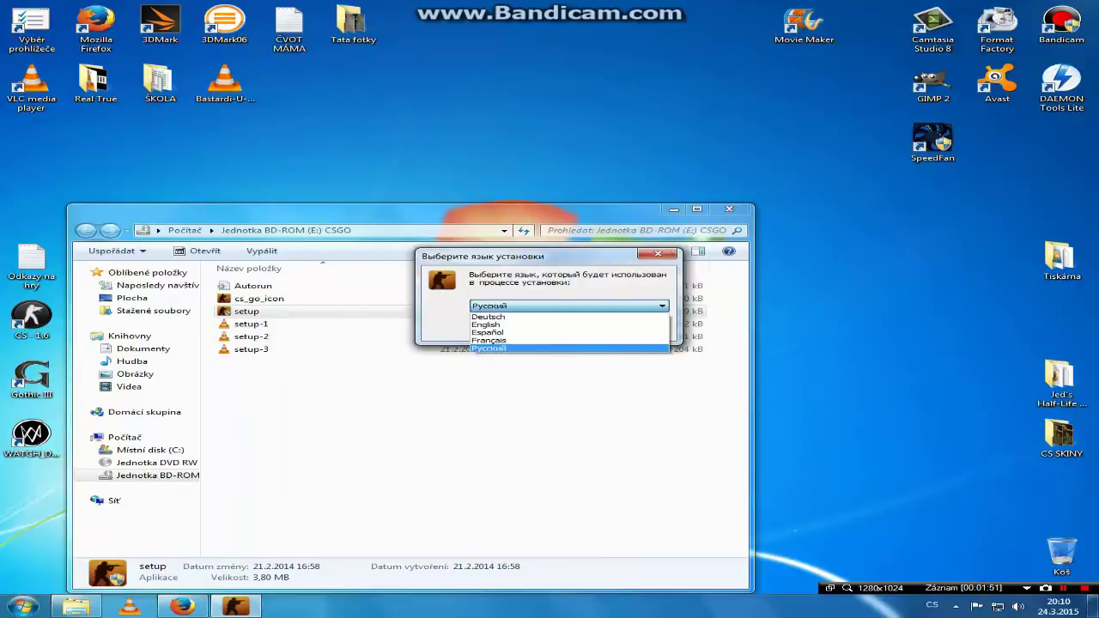
key("Up")
key("Up")
key("Up")
key("Up")
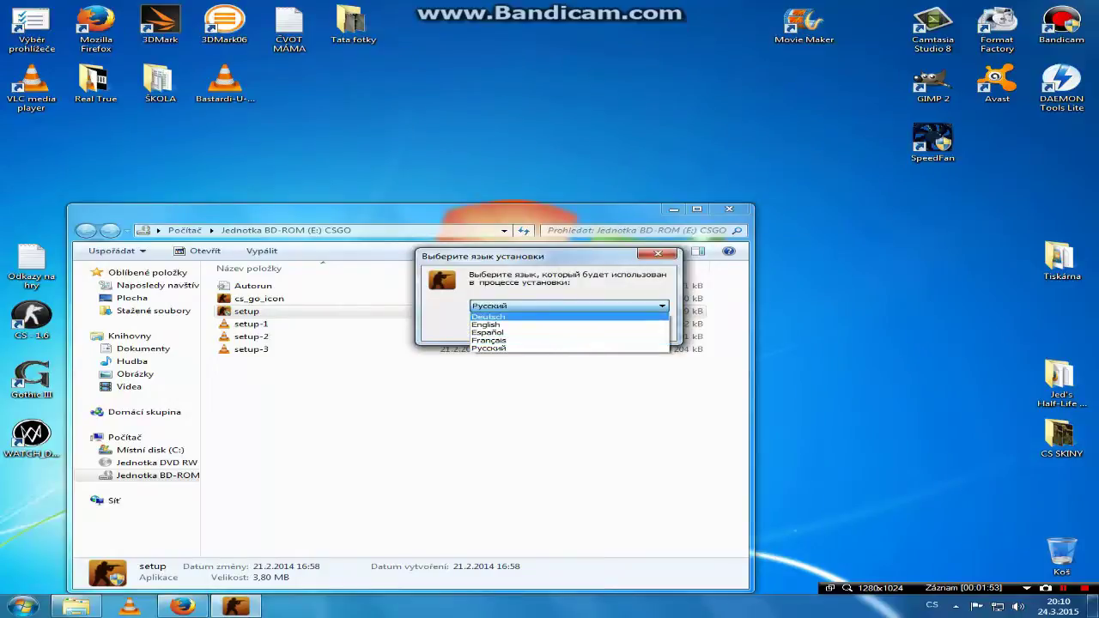
key("Down")
key("Return")
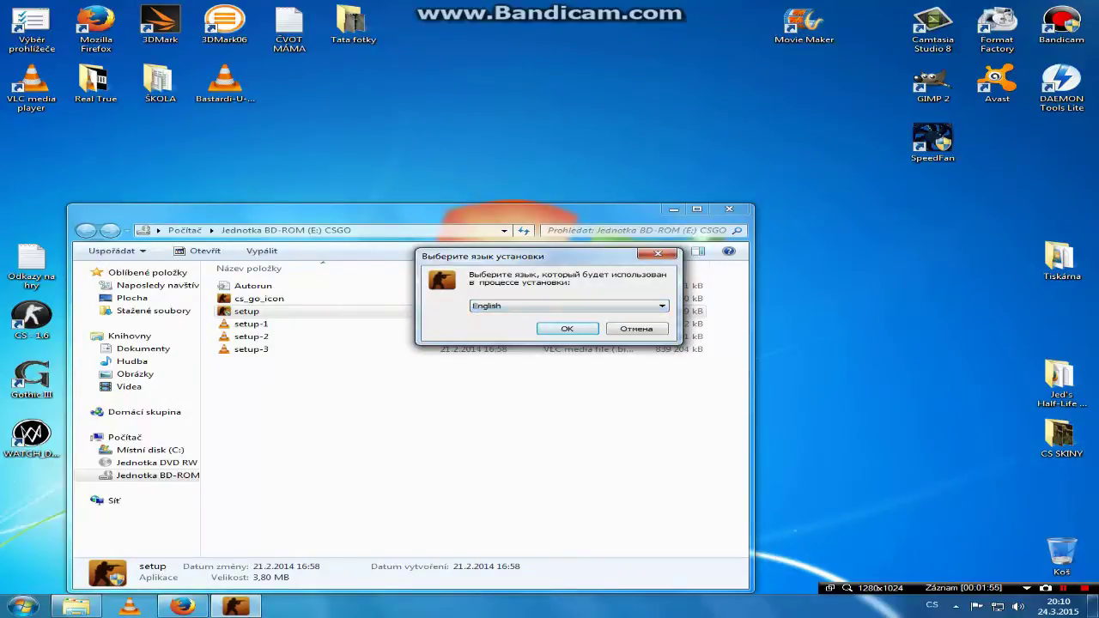
key("Return")
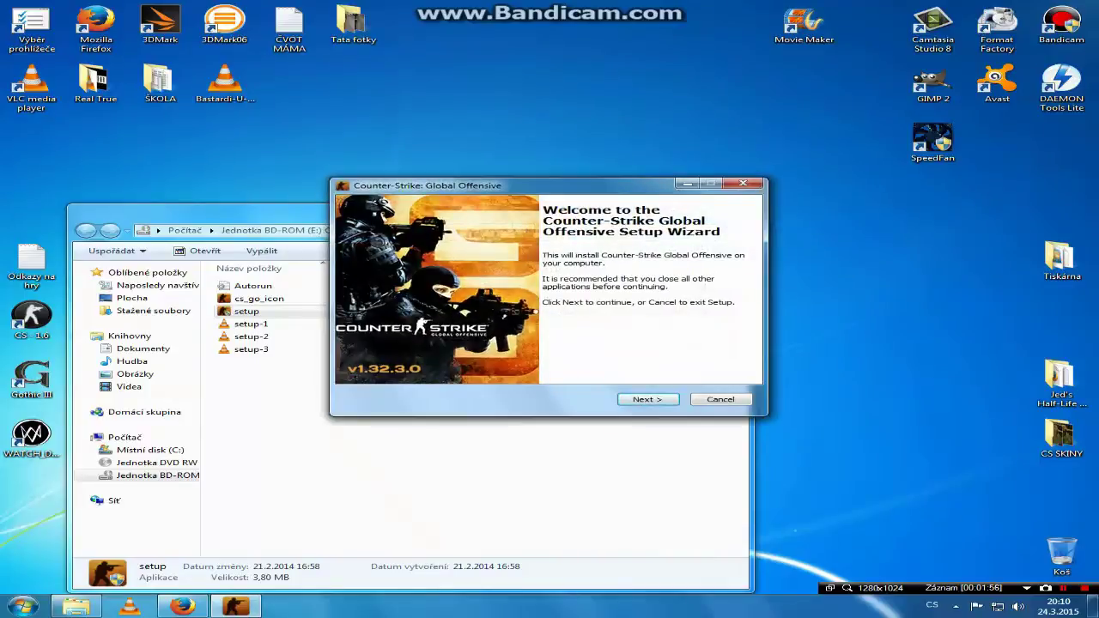
Install the game into C:\Program Files (x86)\Counter-Strike Global Offensive with the Localization component and a desktop icon
key("Return")
key("Return")
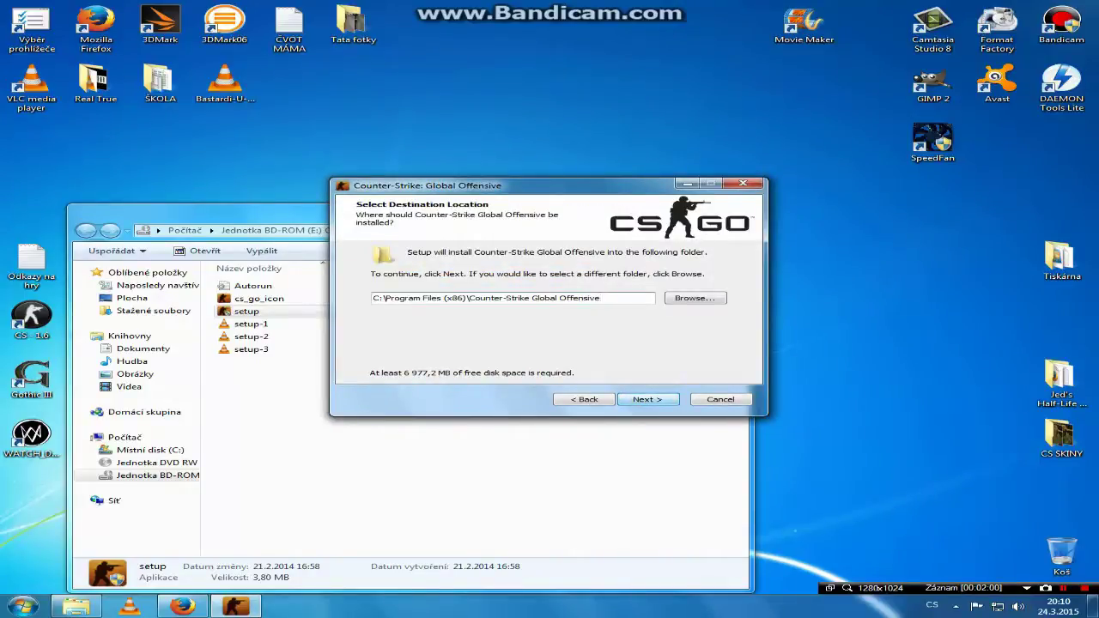
key("Return")
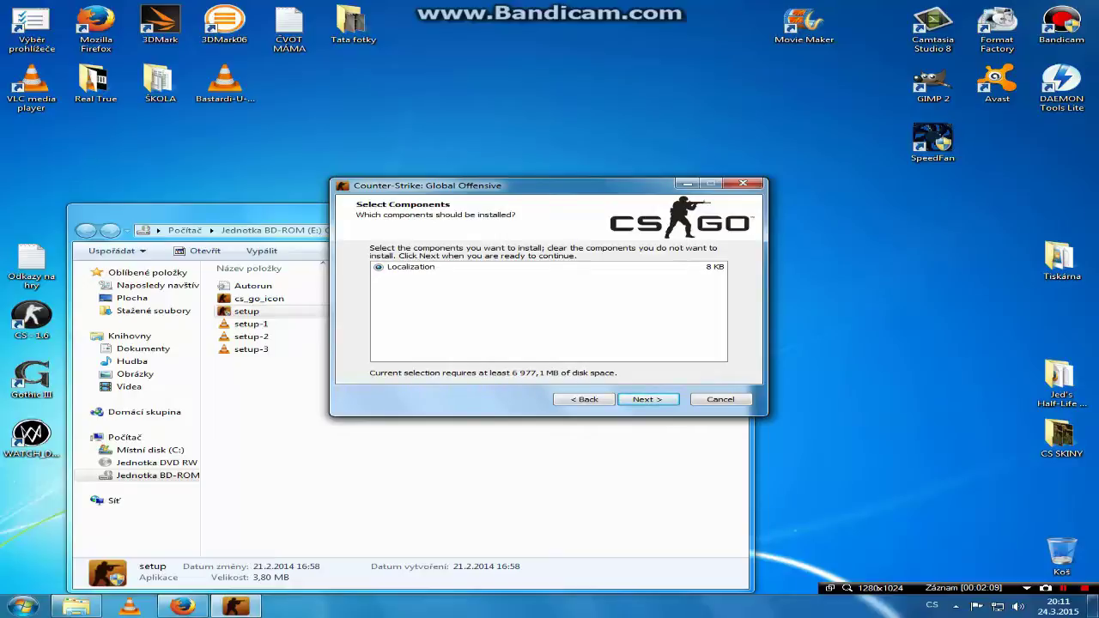
left_click(410, 266)
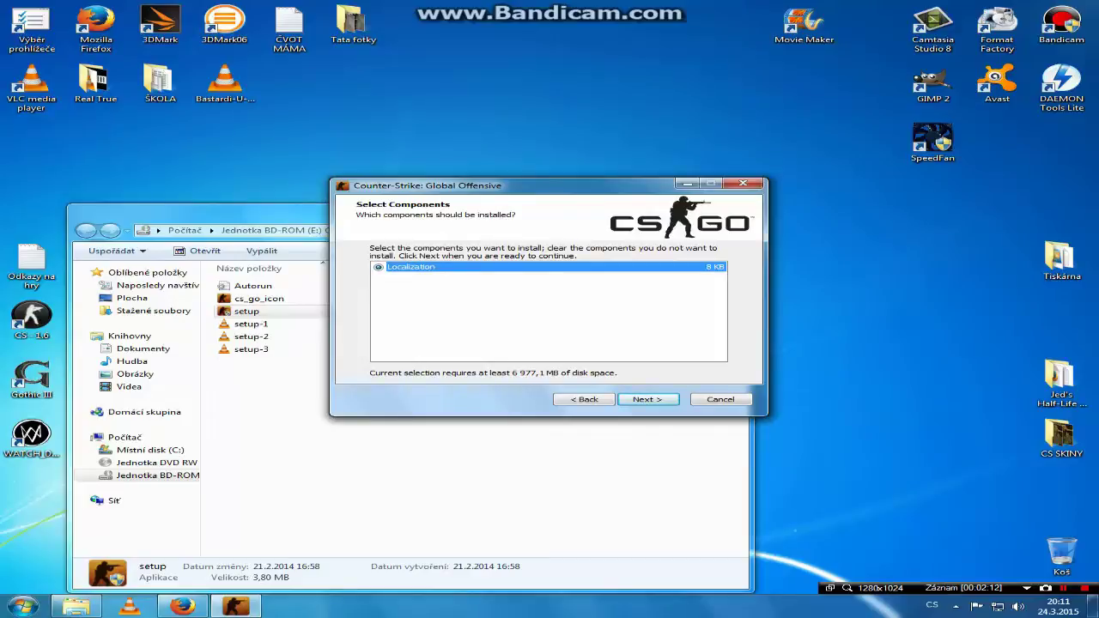
left_click(647, 399)
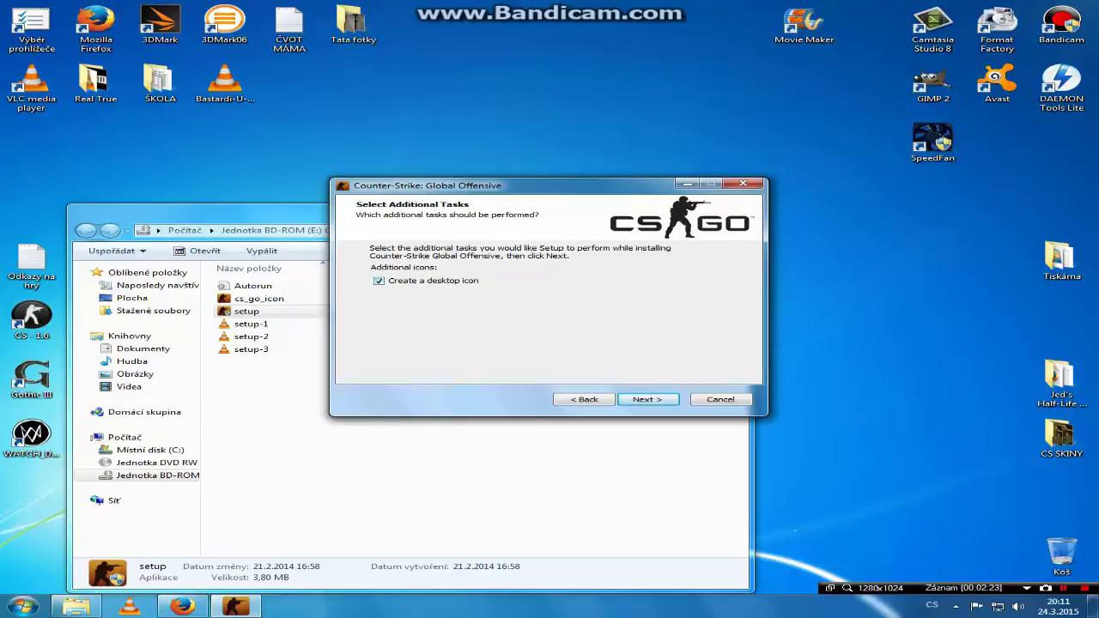
key("Return")
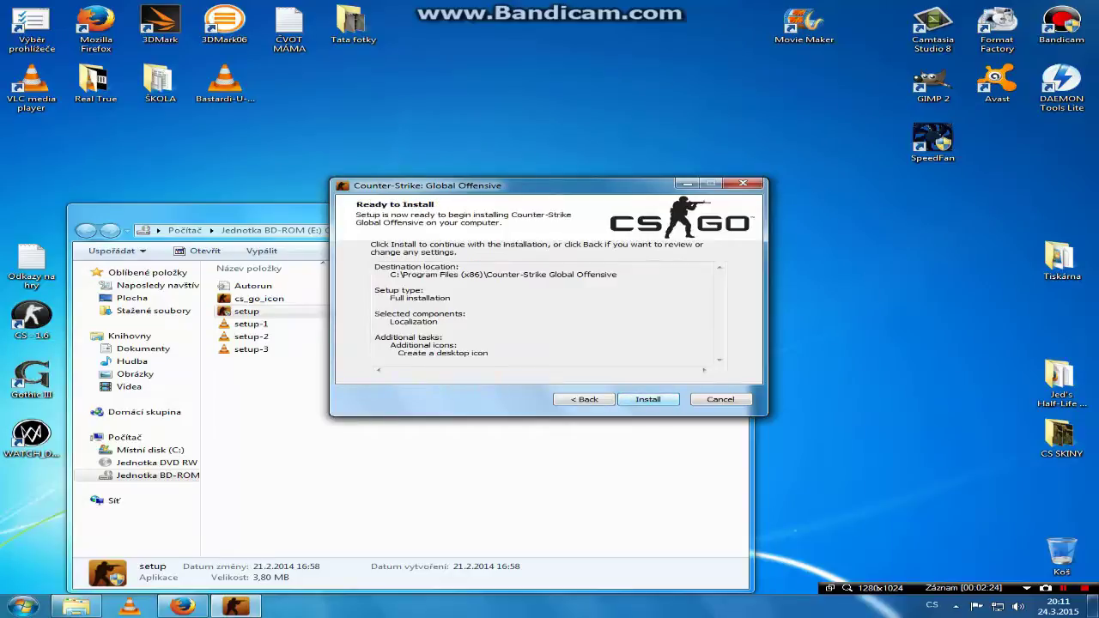
key("Return")
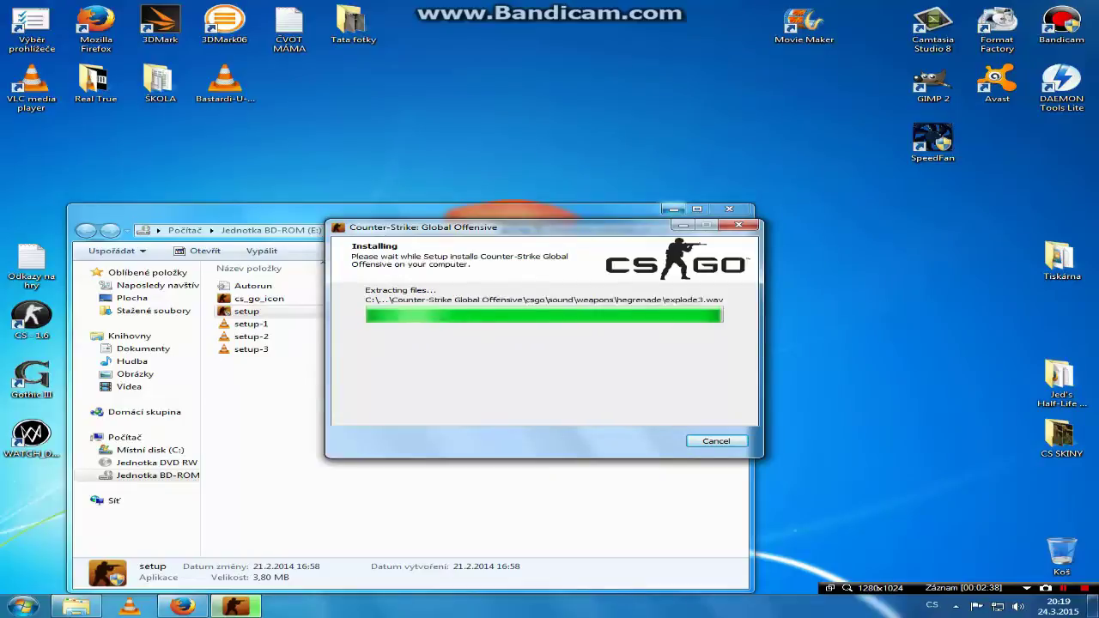
Minimize the setup files window and finish the setup wizard without launching the game
left_click(674, 209)
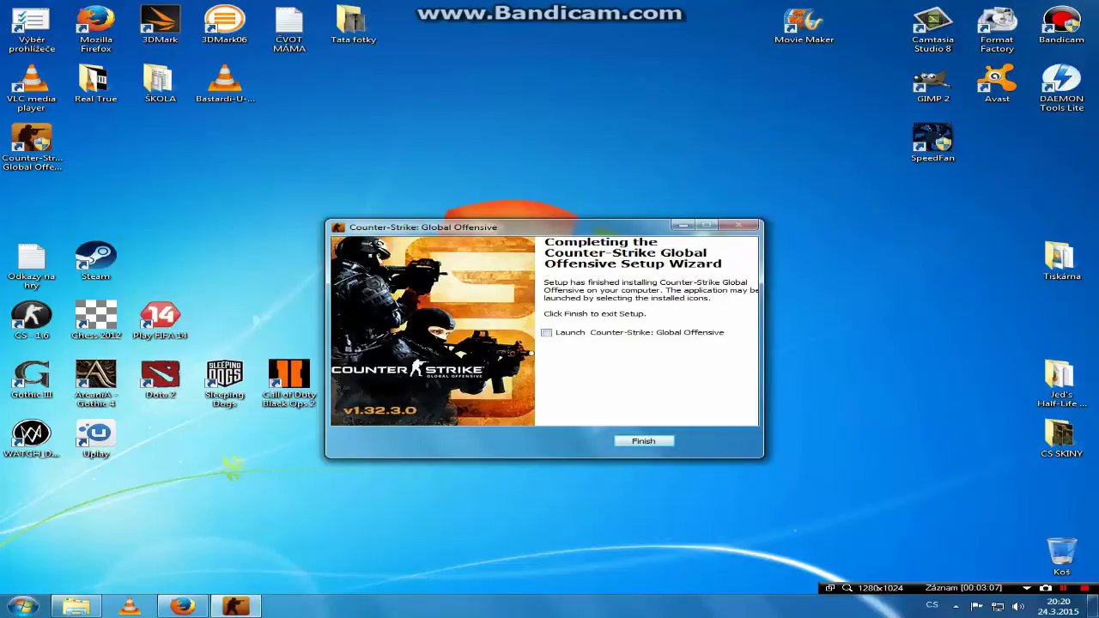
left_click(546, 332)
left_click(546, 332)
left_click(643, 440)
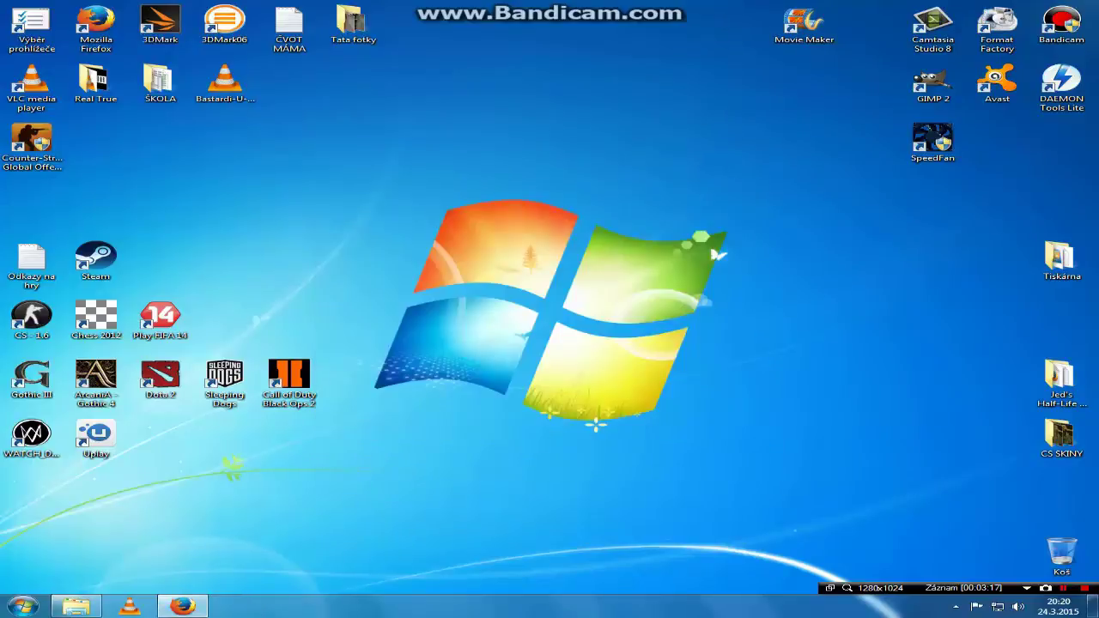
Move the new Counter-Strike Global Offensive desktop shortcut to free space near the other game icons and rename it "CS - GO"
left_click_drag(31, 142, 353, 258)
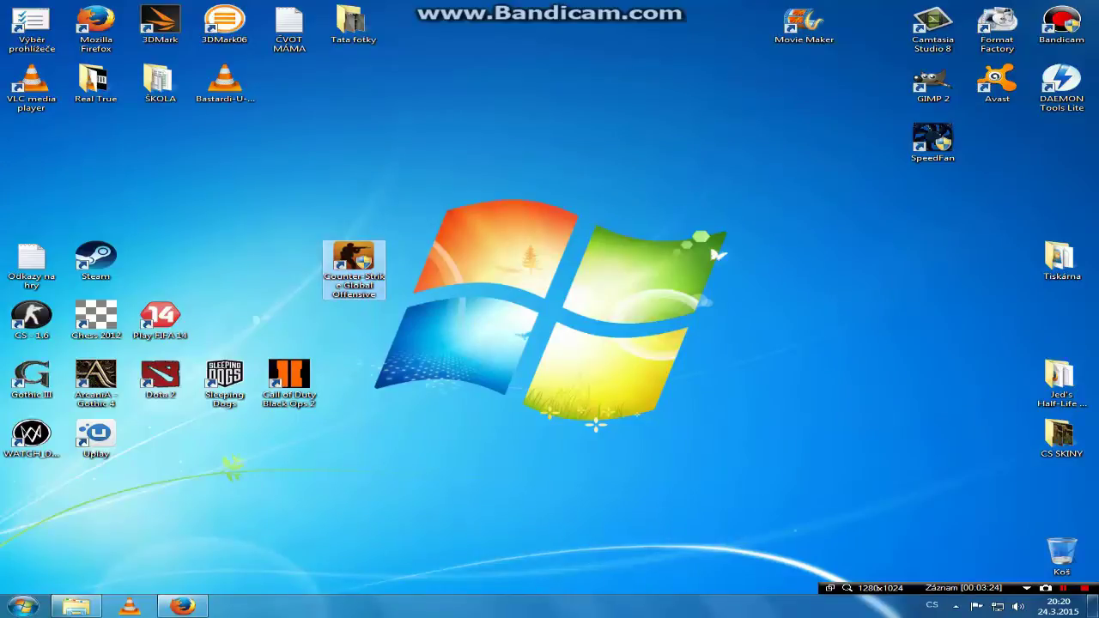
key("F2")
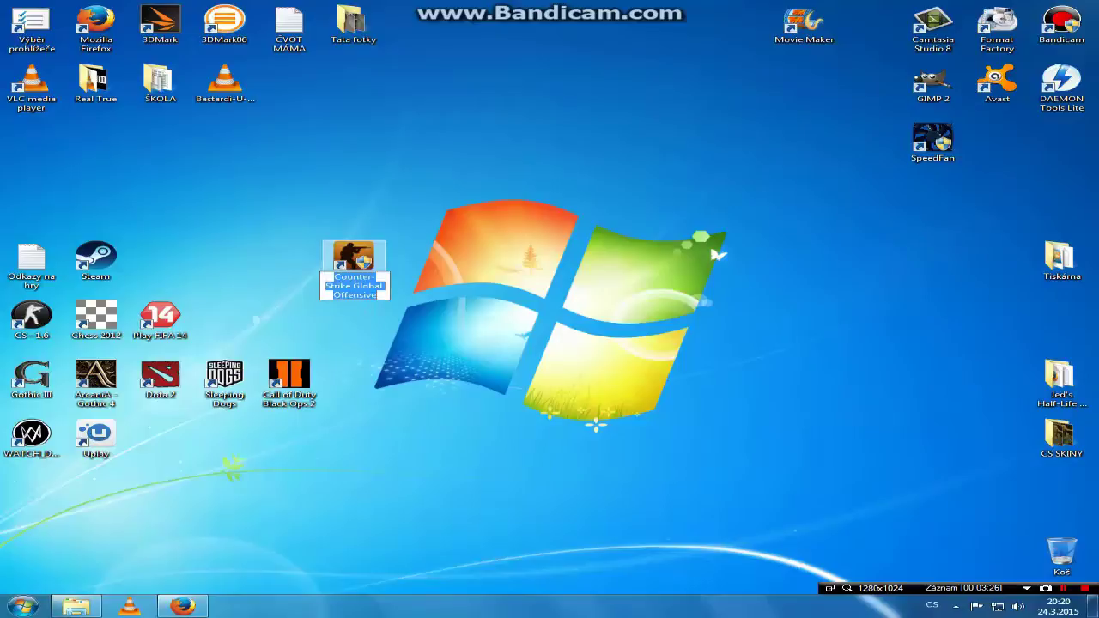
left_click(377, 295)
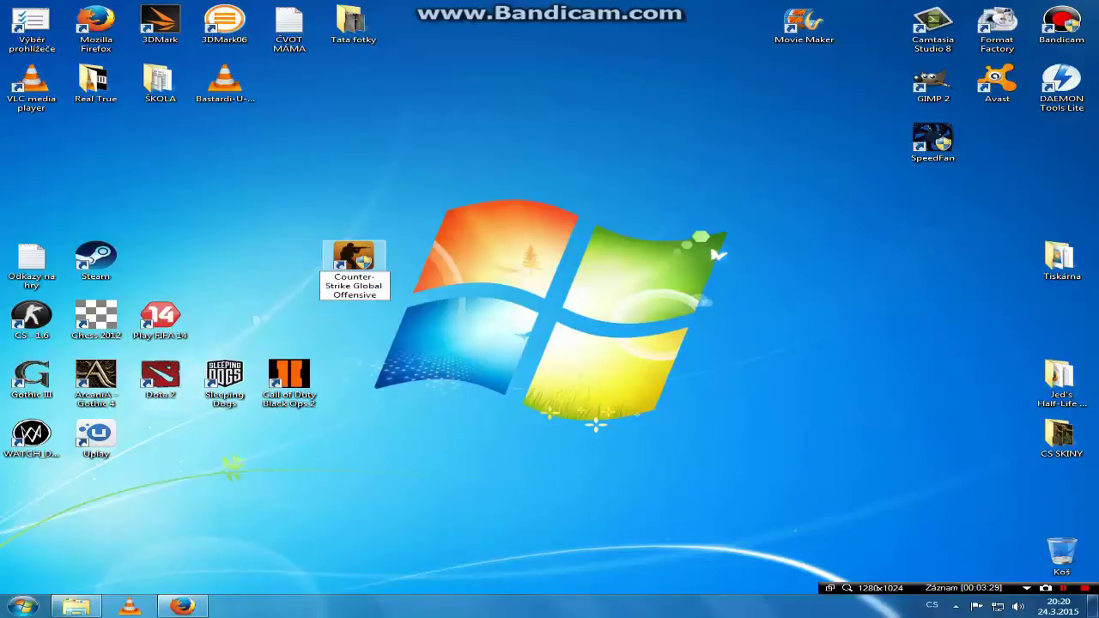
key("ctrl+a")
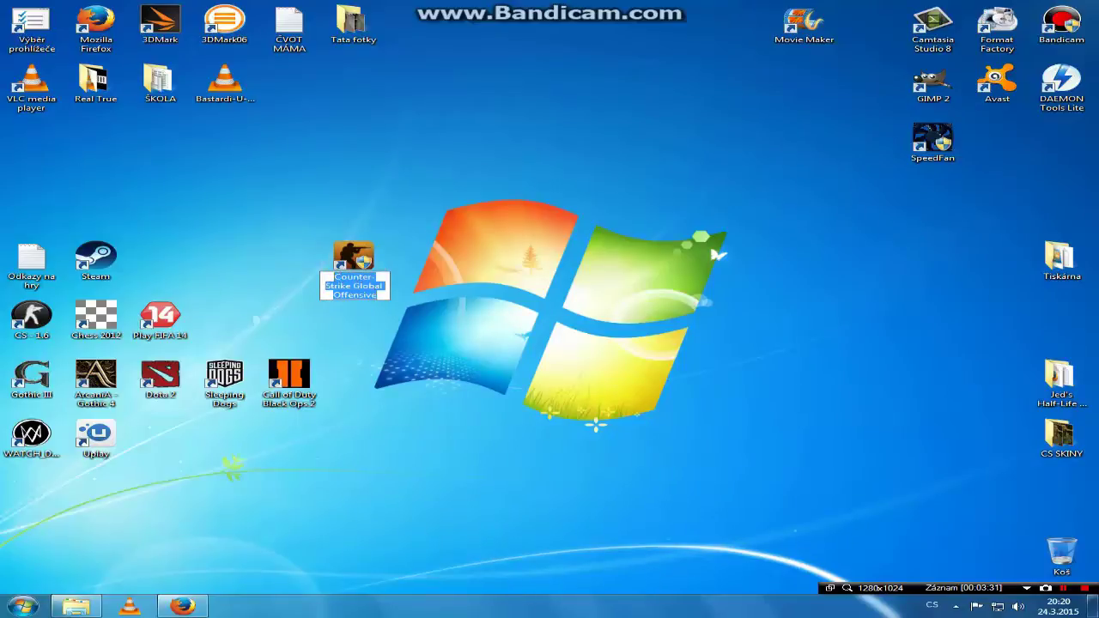
type("CS")
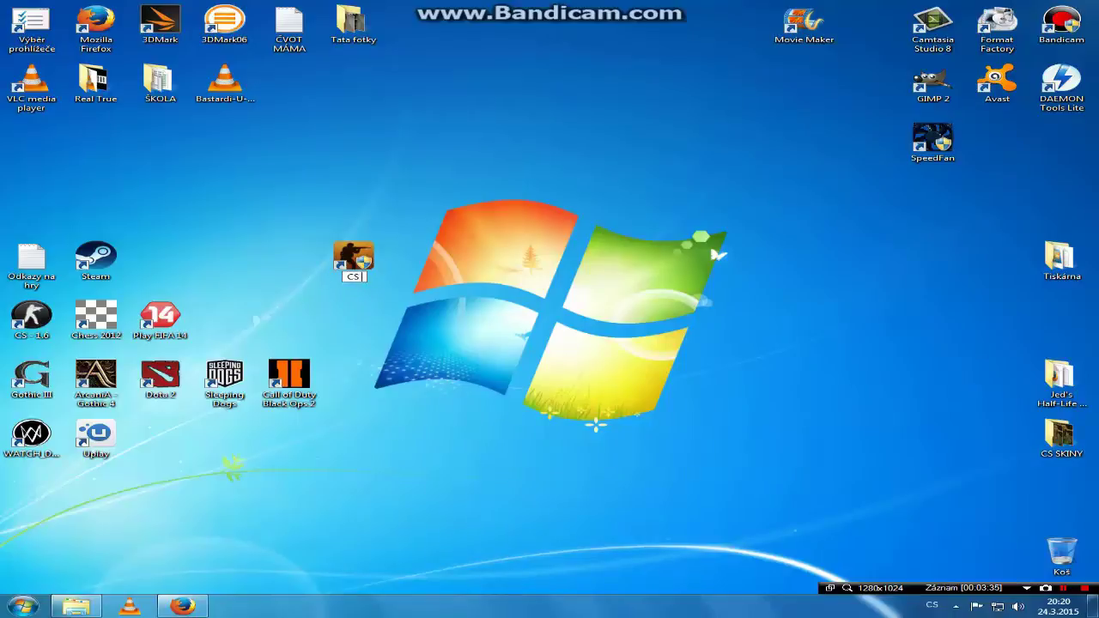
type(" GO")
key("Return")
type("-")
key("Return")
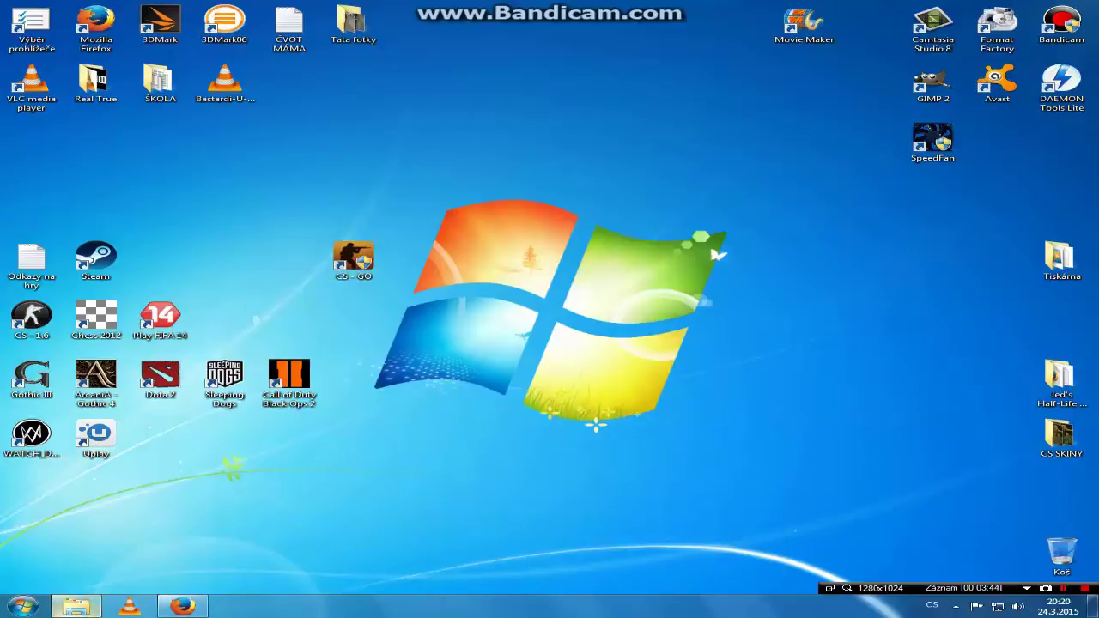
Restore the file window and open the Counter-Strike Global Offensive folder in Program Files (x86) on the C: drive
left_click(77, 606)
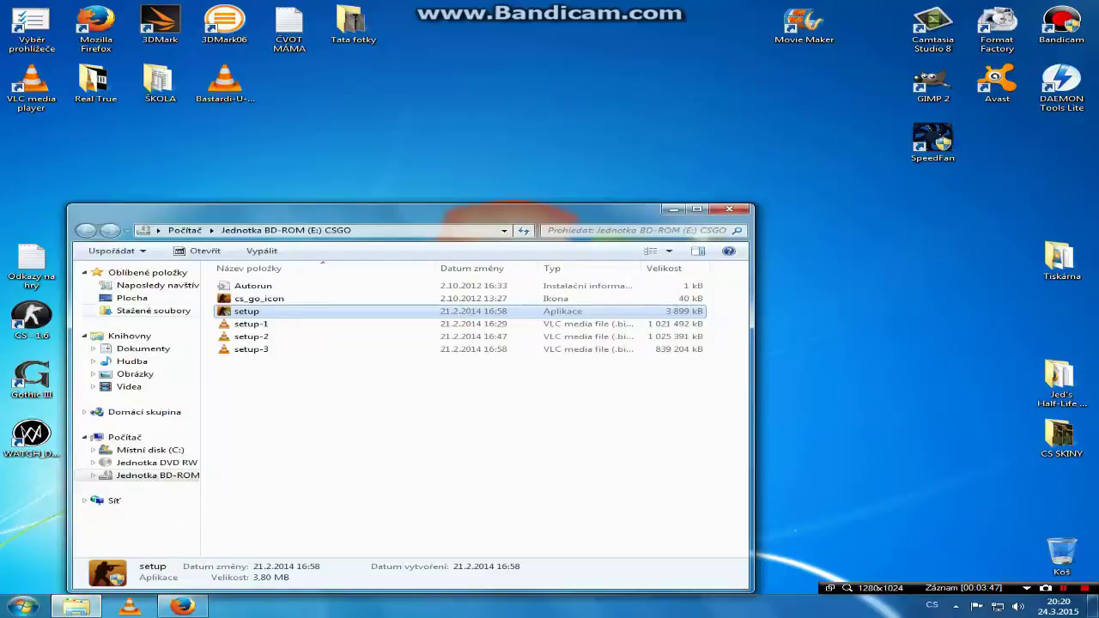
left_click(150, 450)
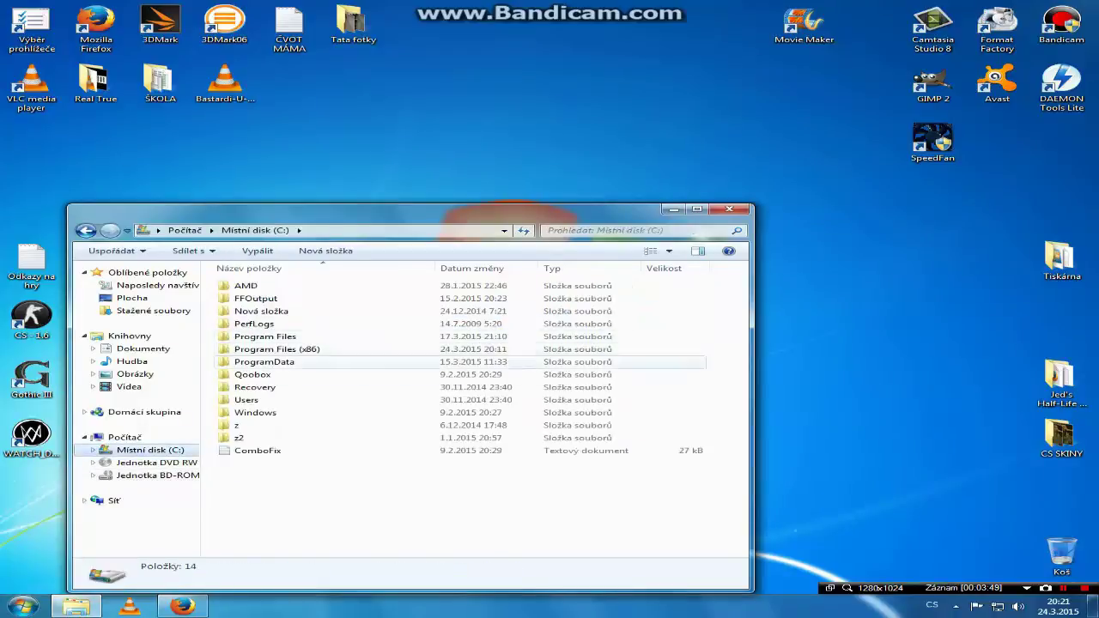
left_click(276, 349)
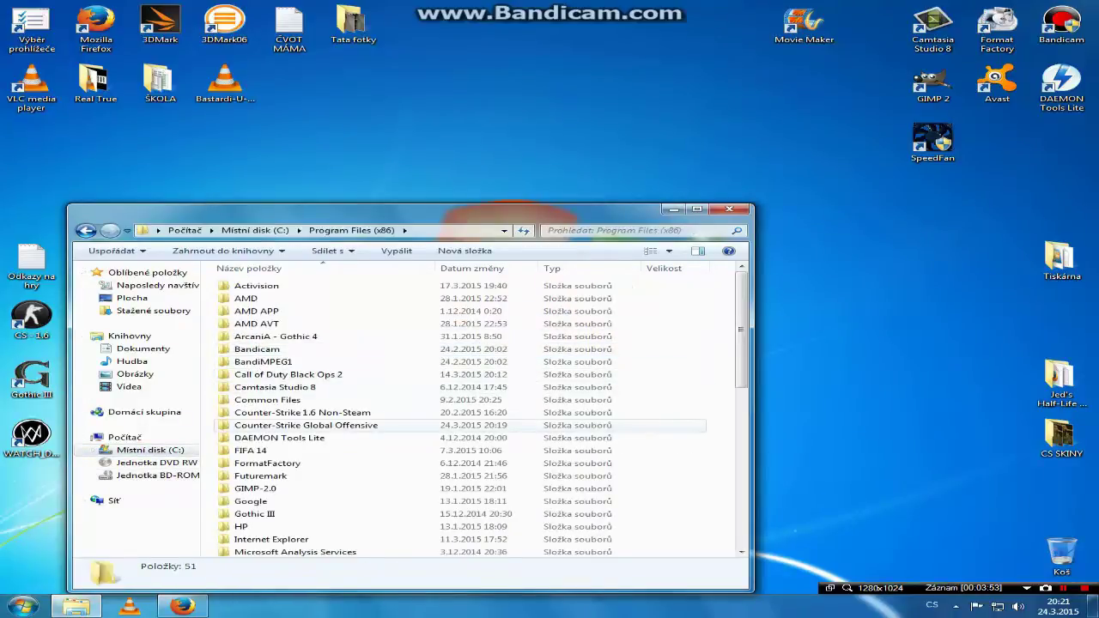
double_click(306, 425)
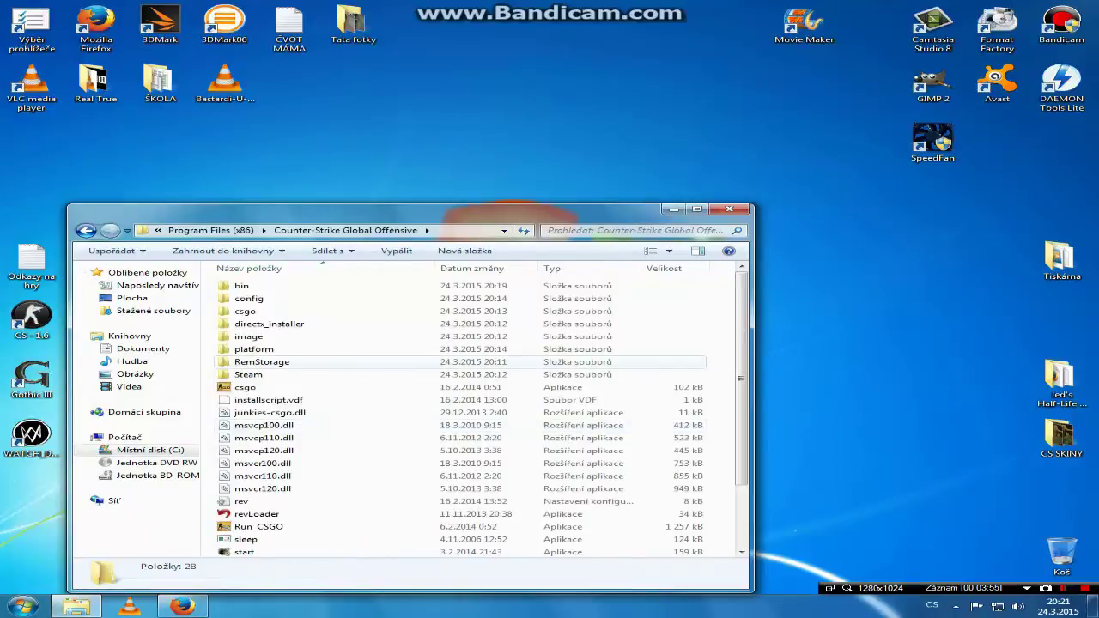
Locate and select the start application in the game's installation folder, and minimize the folder window
scroll(360, 365, "down", 2)
scroll(361, 369, "down", 1)
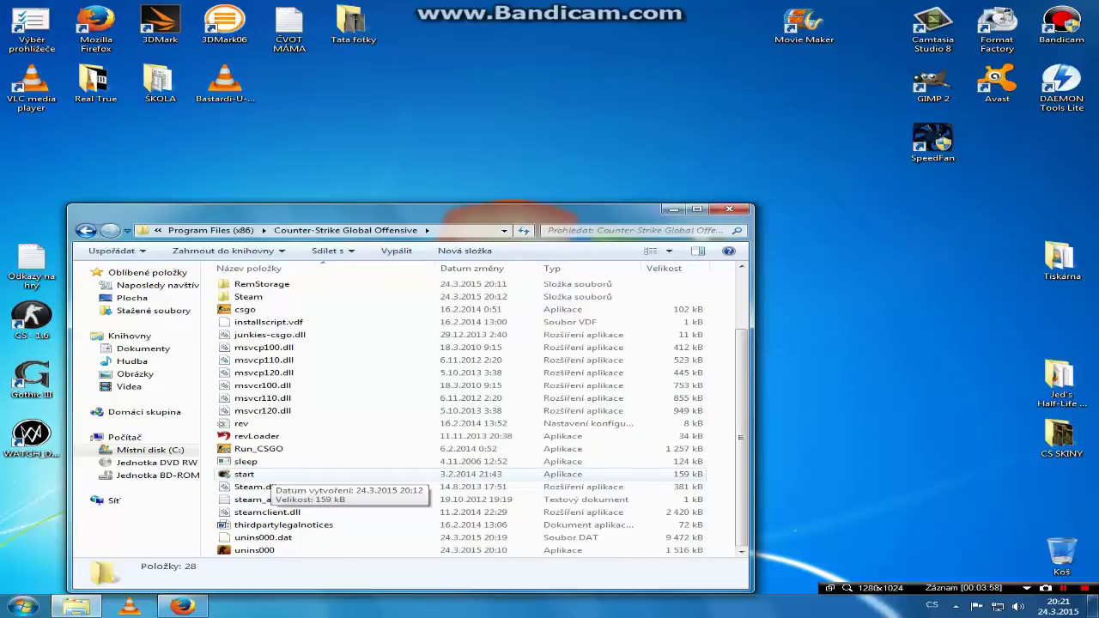
left_click(258, 474)
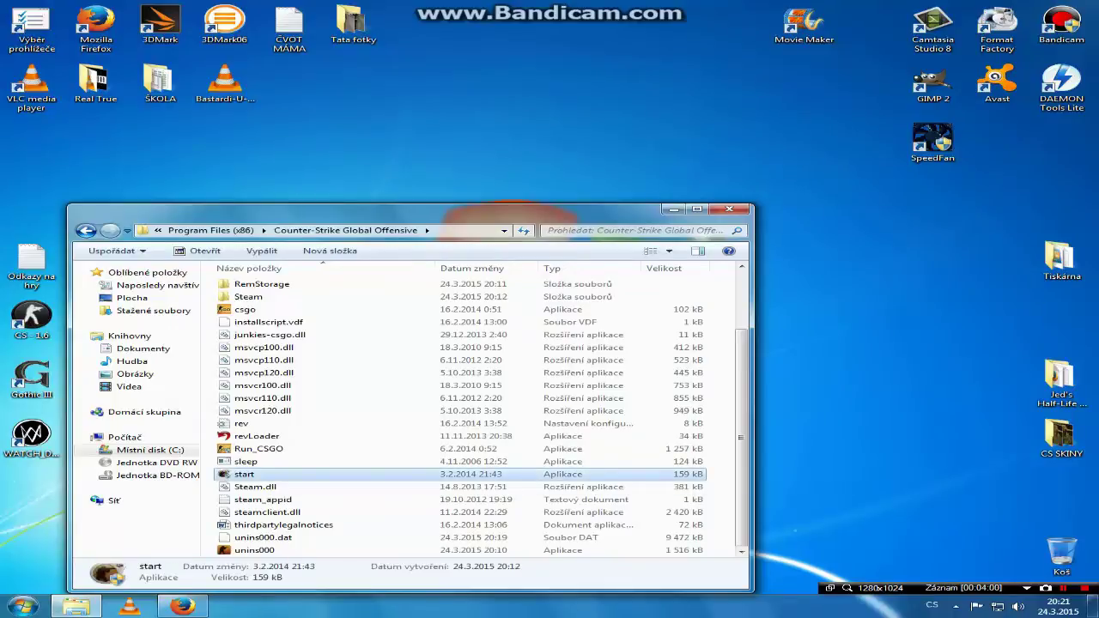
scroll(481, 417, "up", 1)
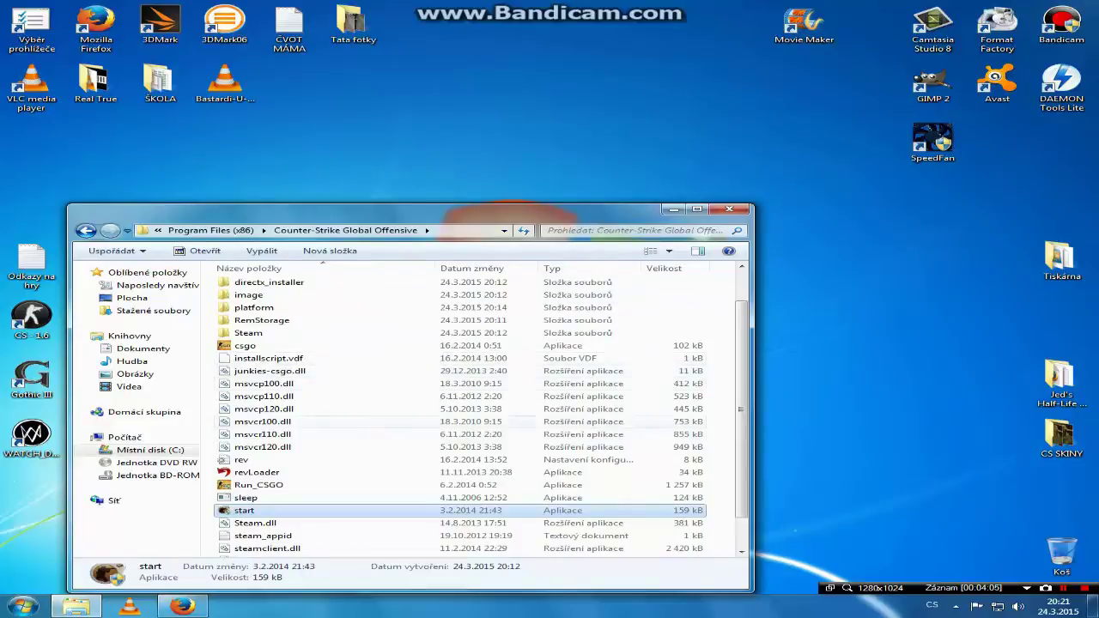
left_click(673, 209)
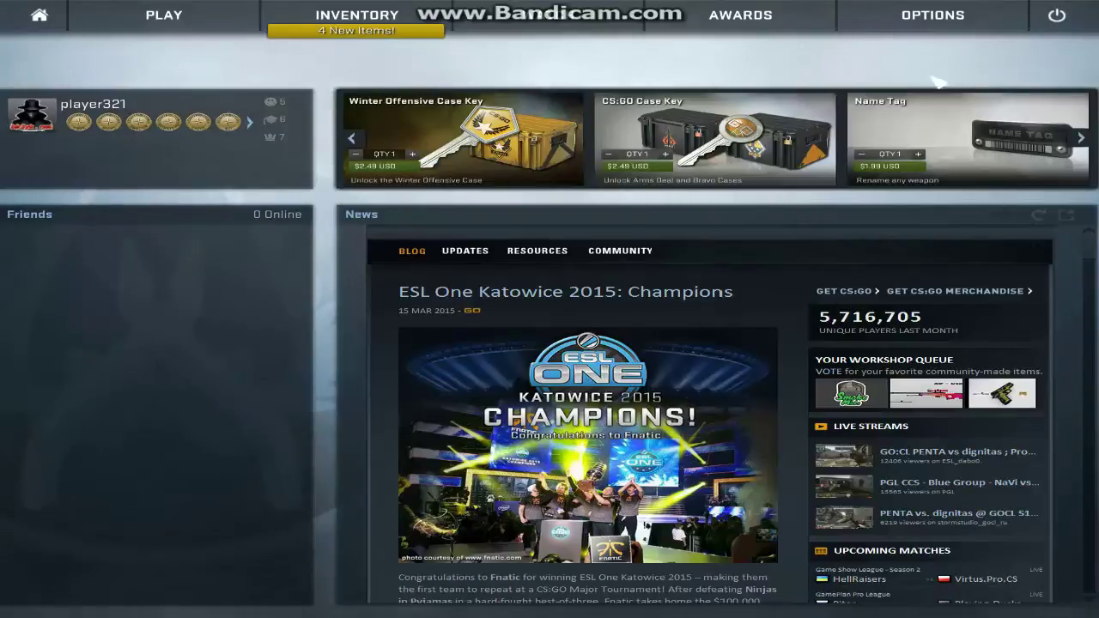
Open the Offline With Bots game setup and browse both pages of Casual maps
left_click(153, 19)
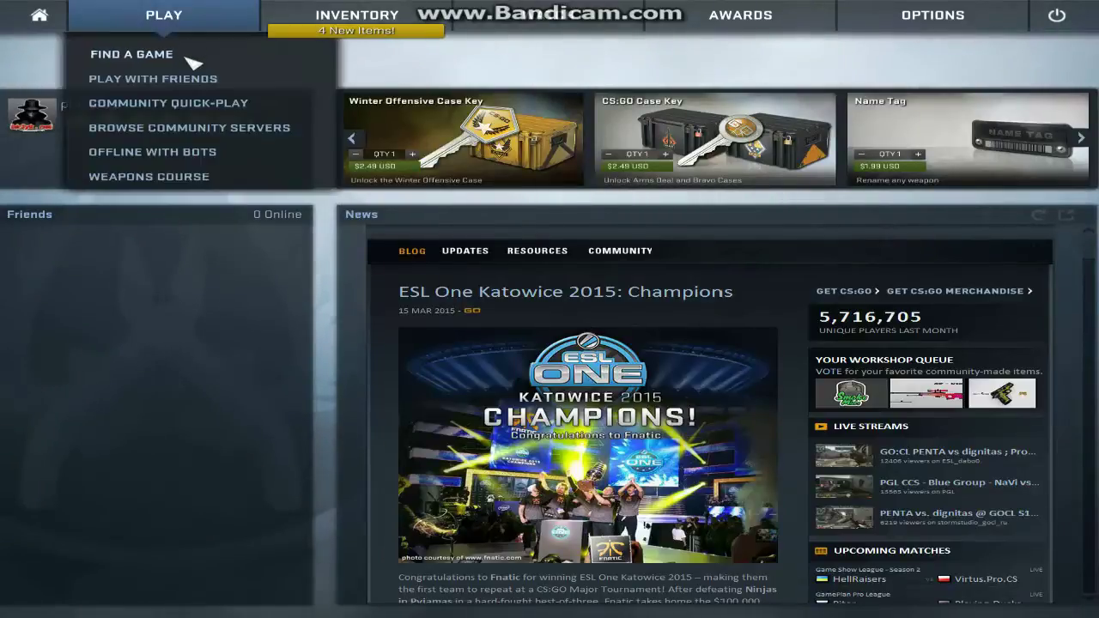
left_click(169, 154)
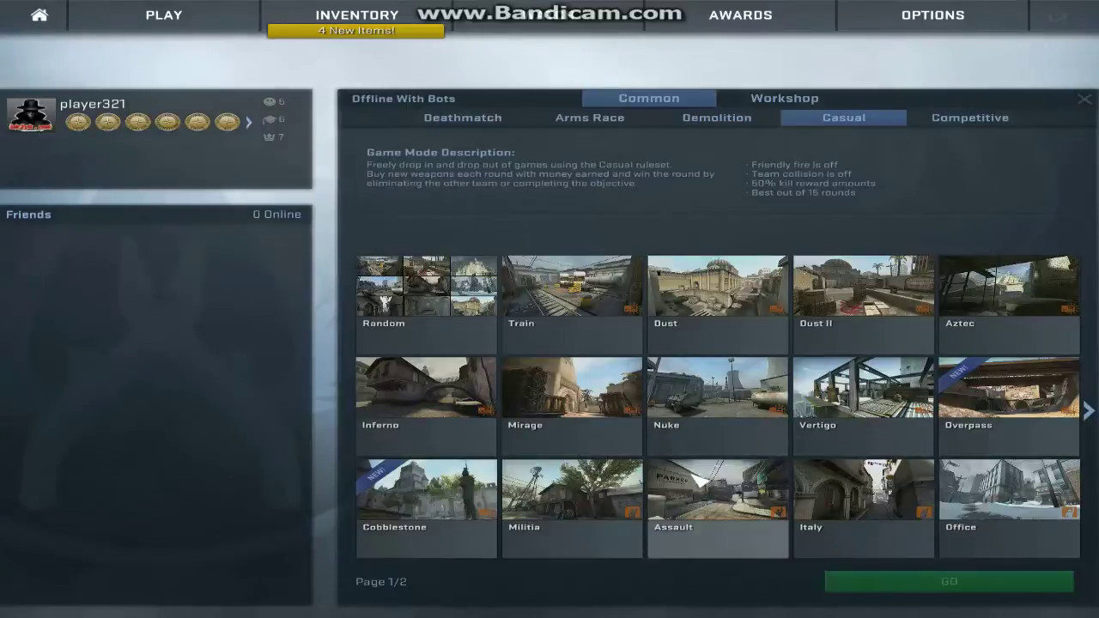
left_click(1087, 412)
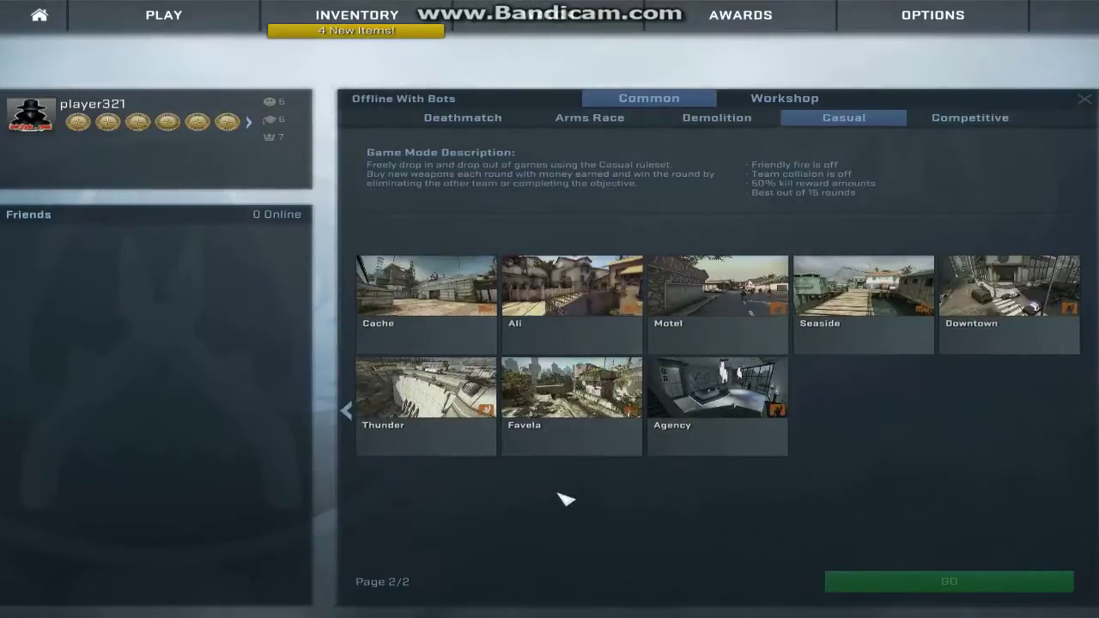
left_click(350, 449)
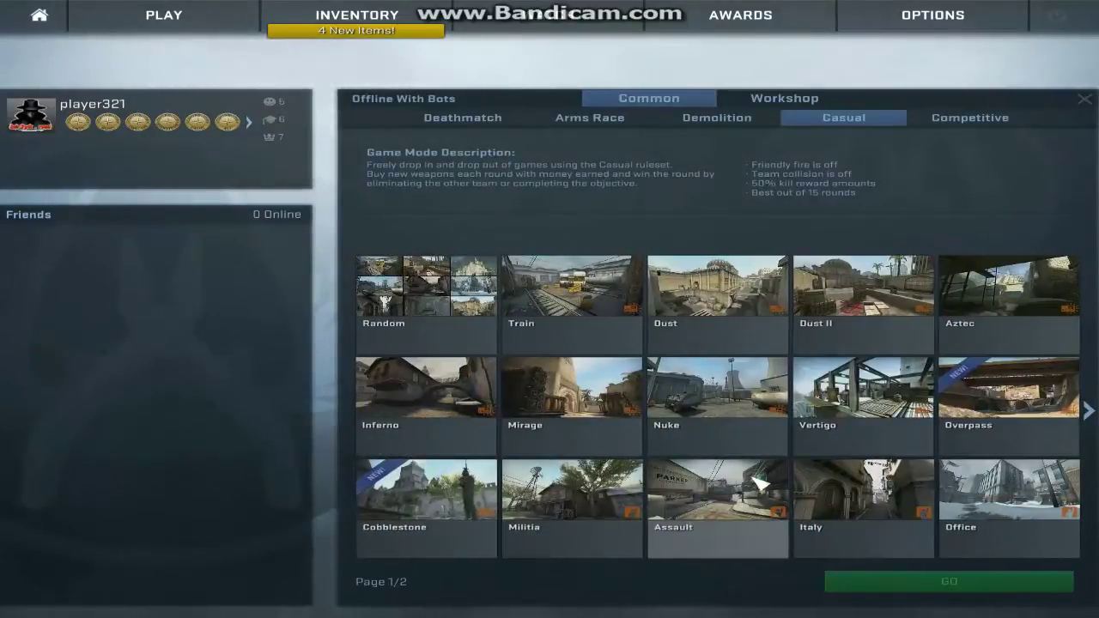
Start a Casual offline match on Dust II with Easy Bots and continue past the mission briefing
left_click(852, 309)
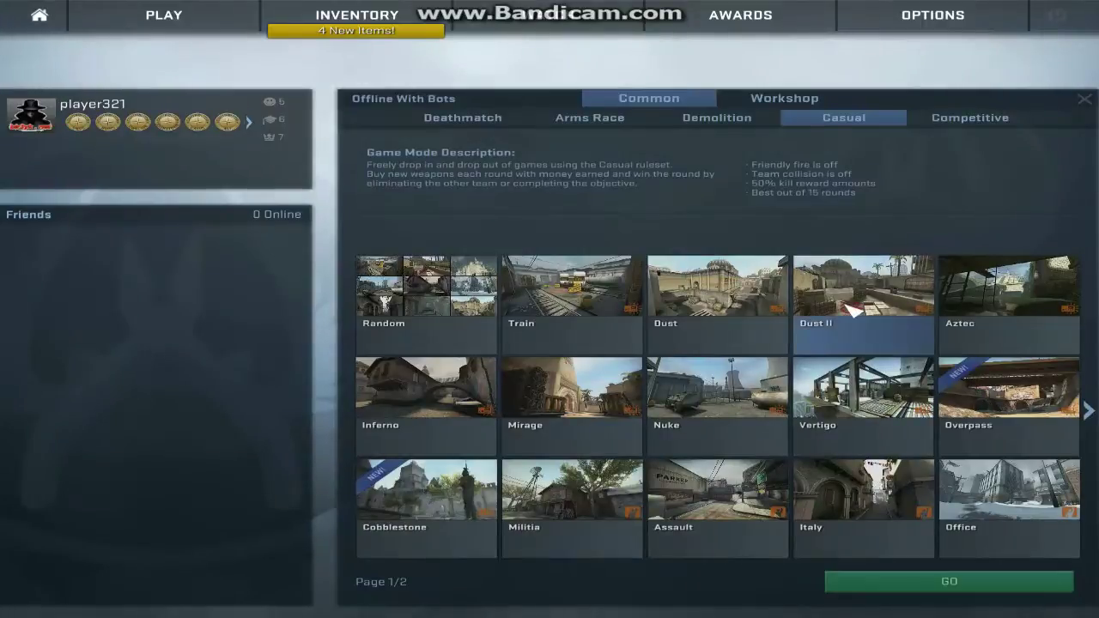
left_click(929, 580)
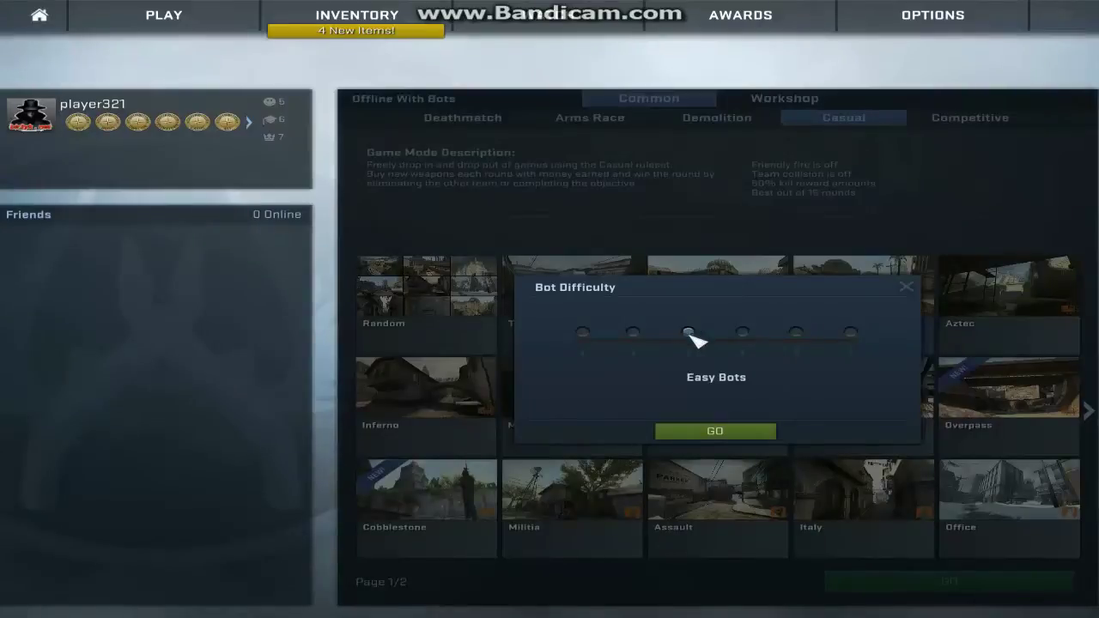
left_click(735, 438)
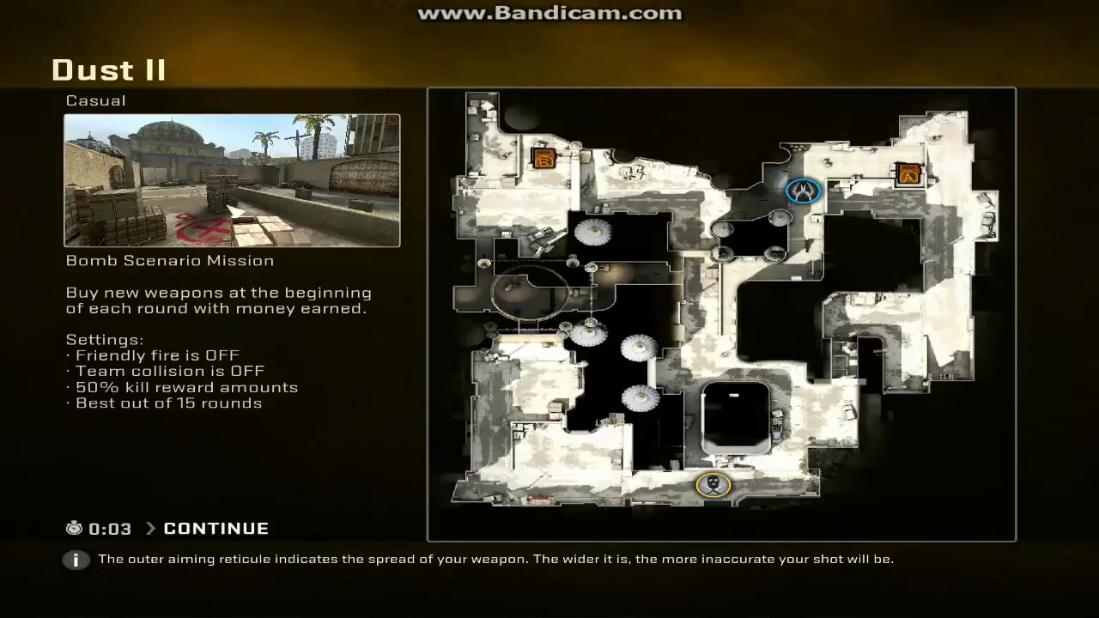
left_click(211, 528)
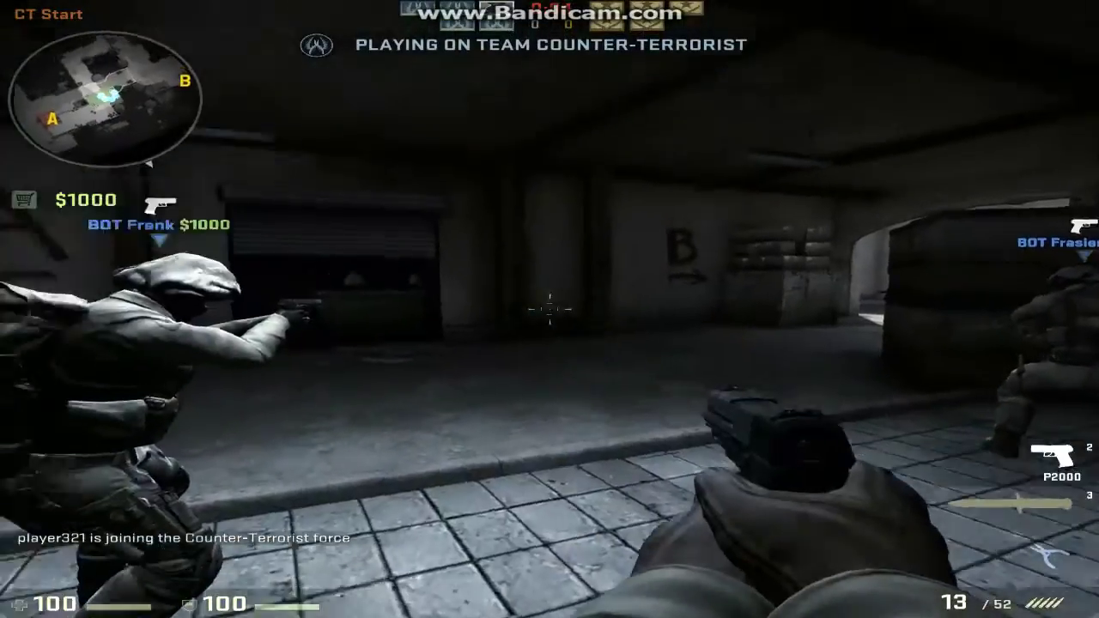